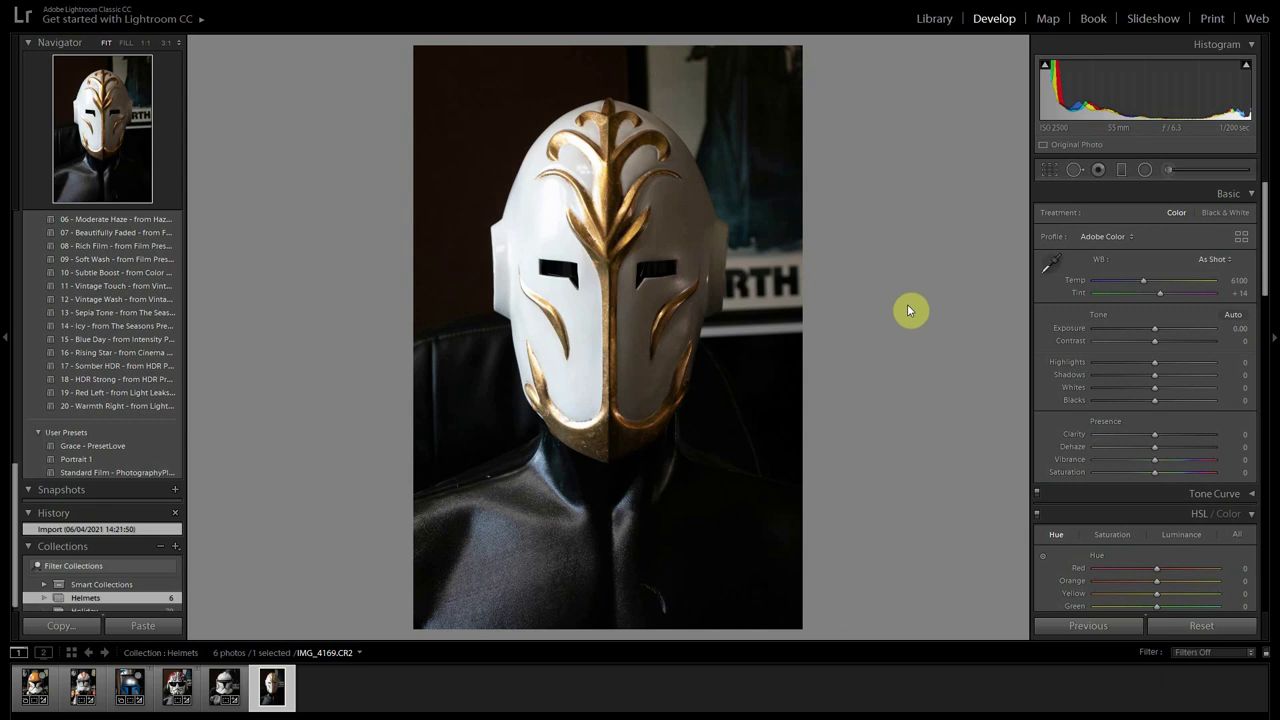
left_click(1044, 171)
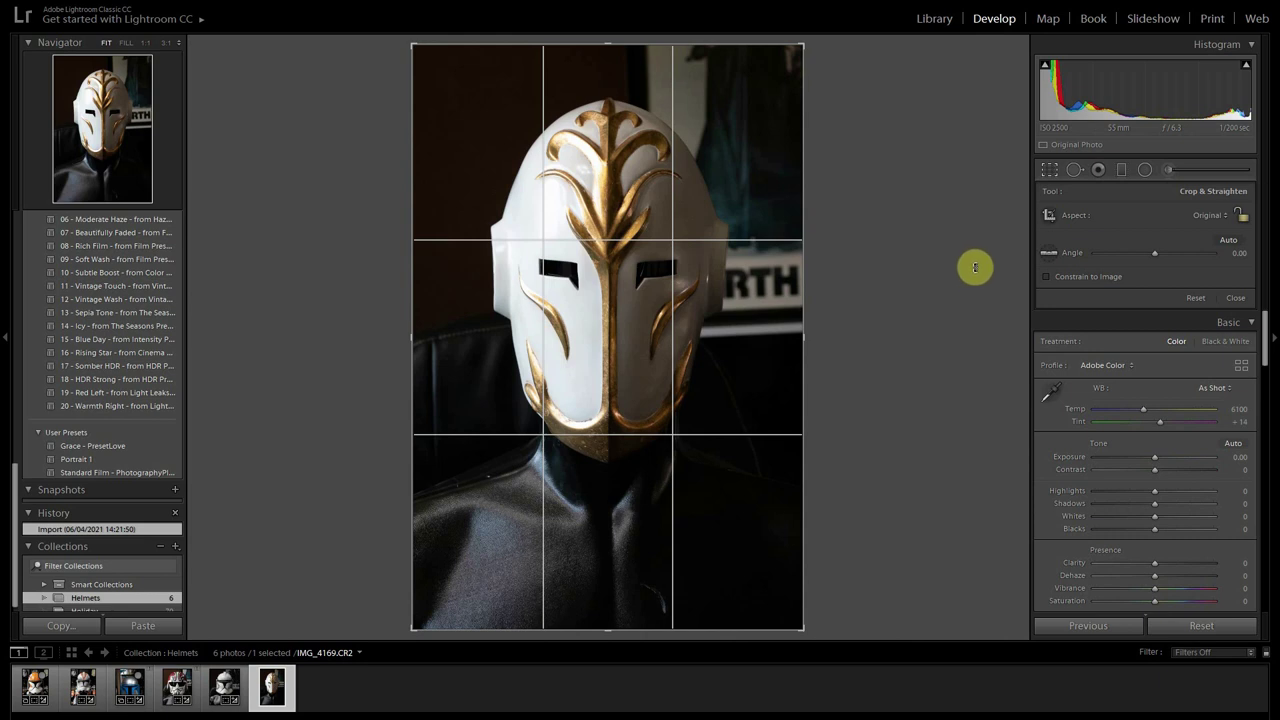
left_click(1050, 178)
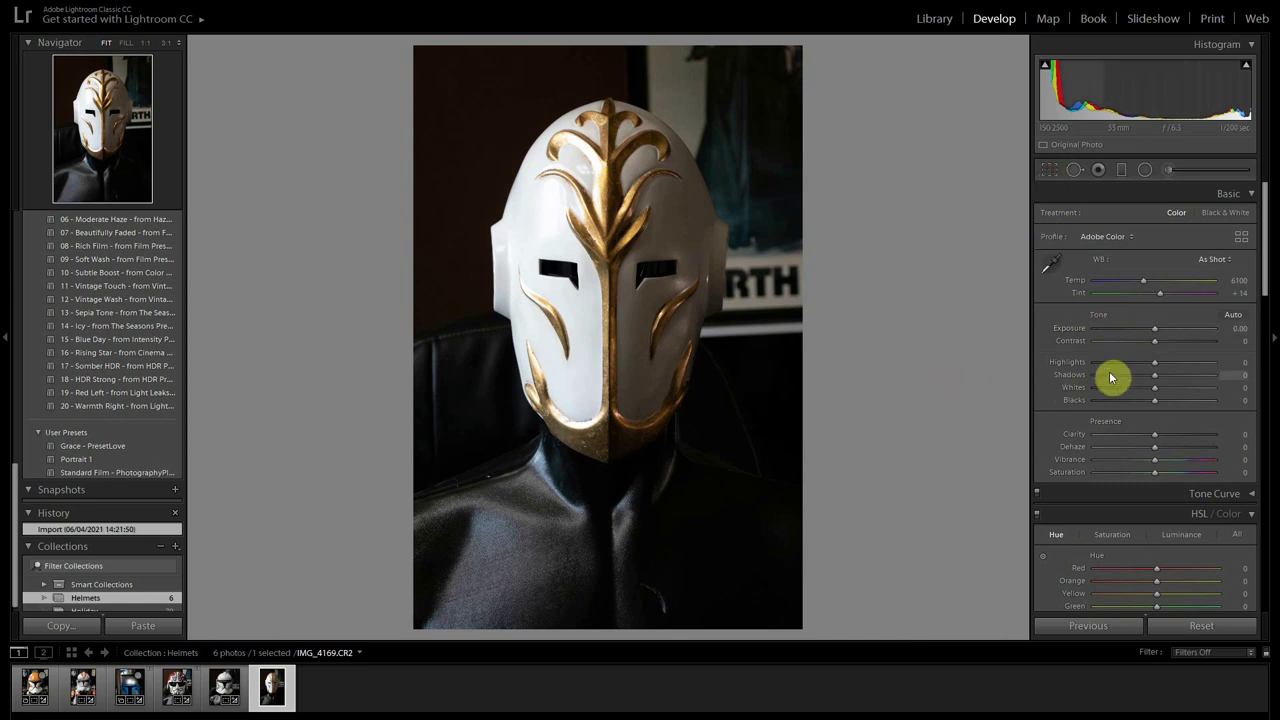
left_click_drag(1155, 333, 1157, 335)
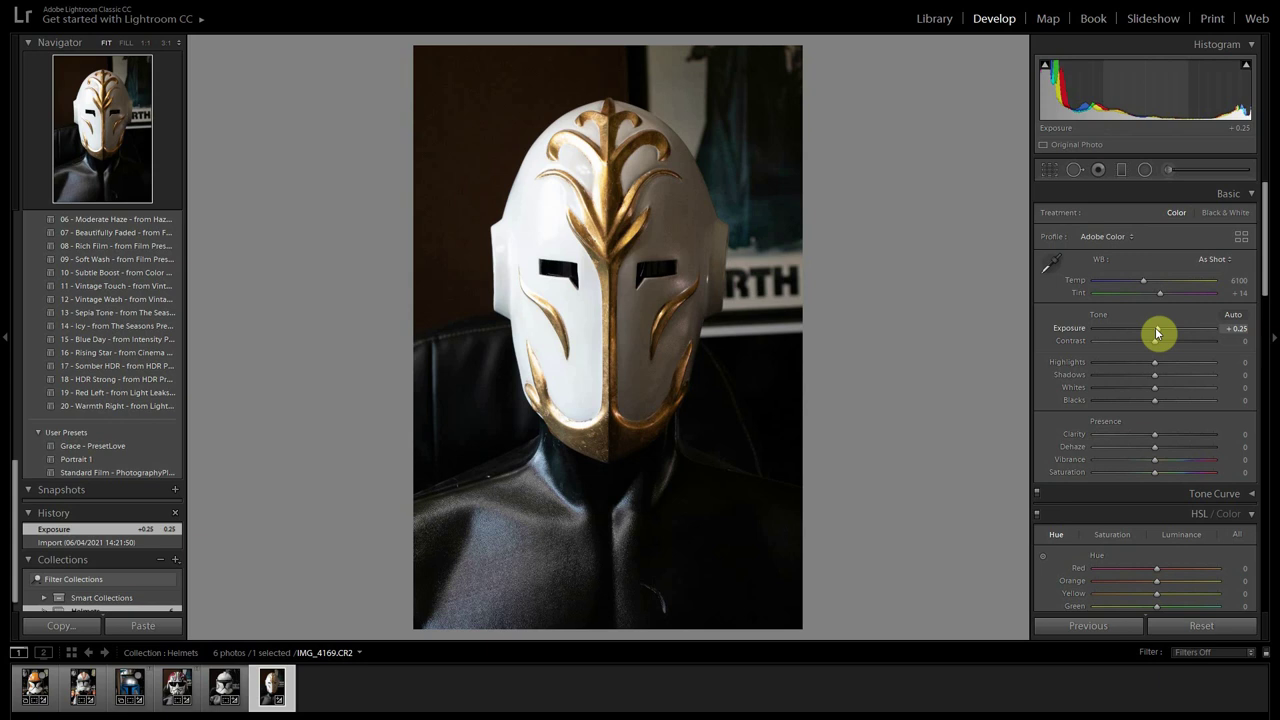
left_click_drag(1158, 333, 1156, 337)
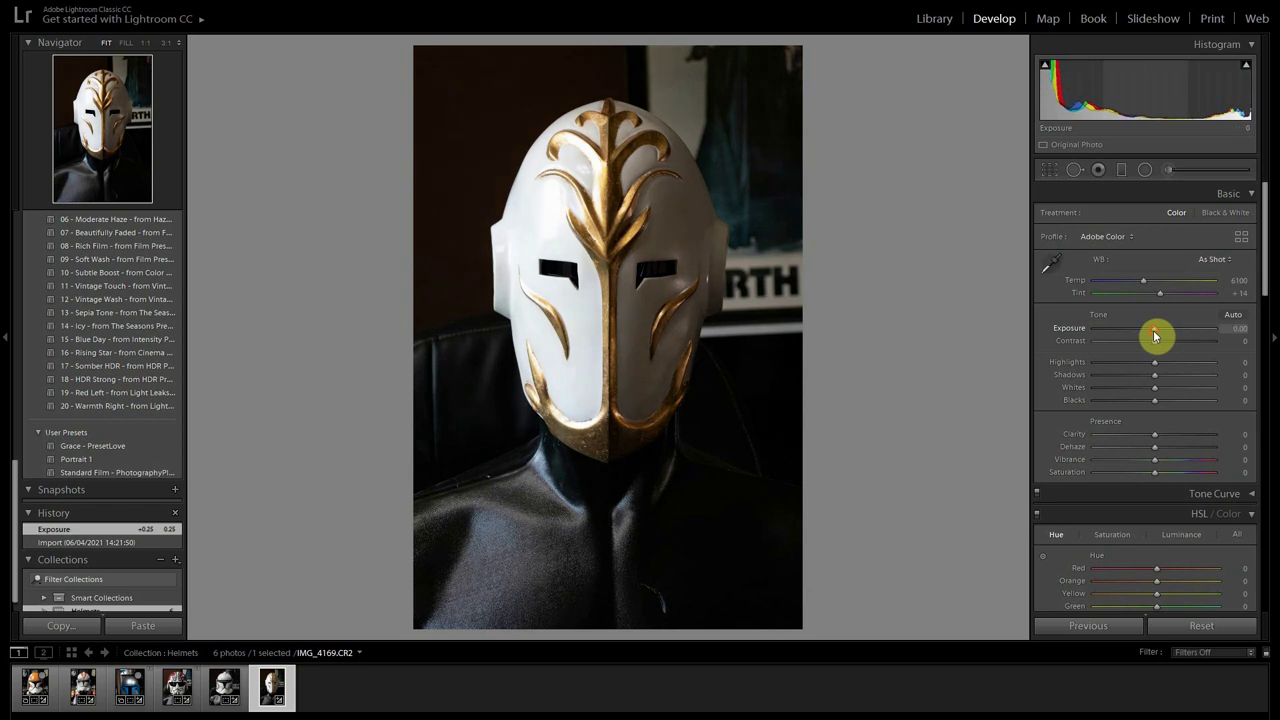
double_click(1154, 334)
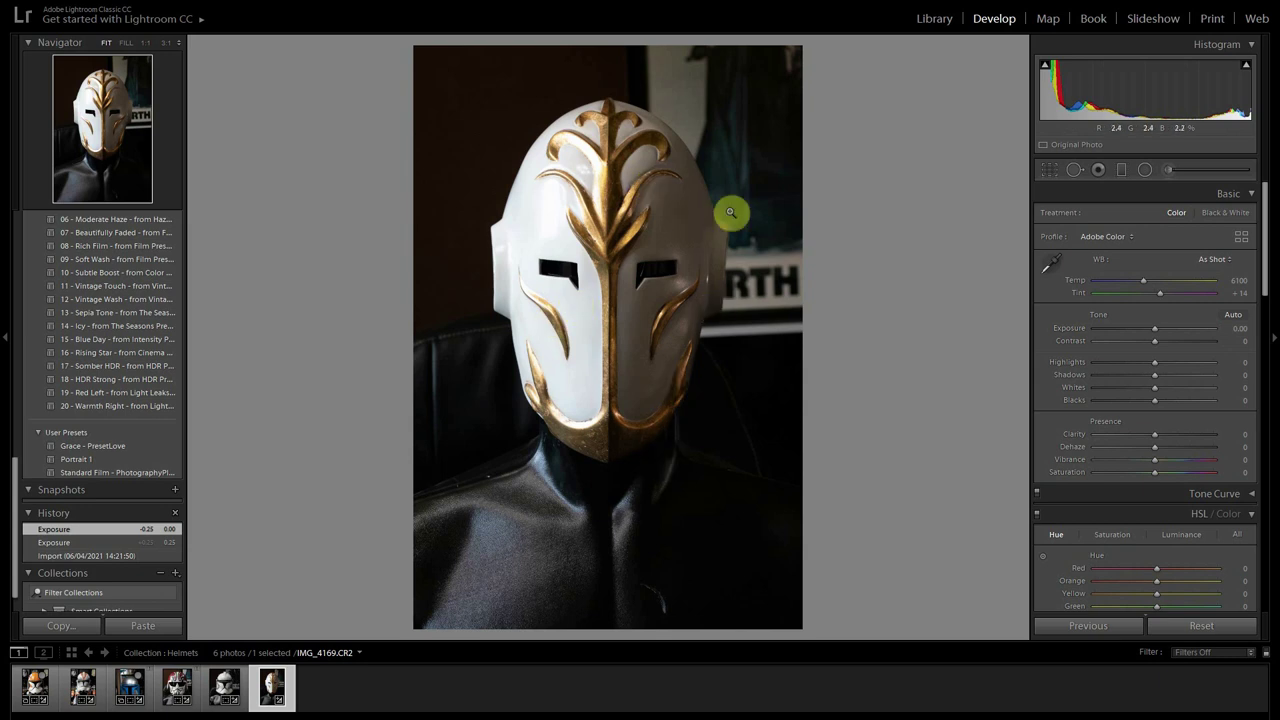
Balance the helmet photo's tones with highlights -4, whites -26 and contrast +6, plus clarity +12
left_click_drag(1157, 366, 1139, 396)
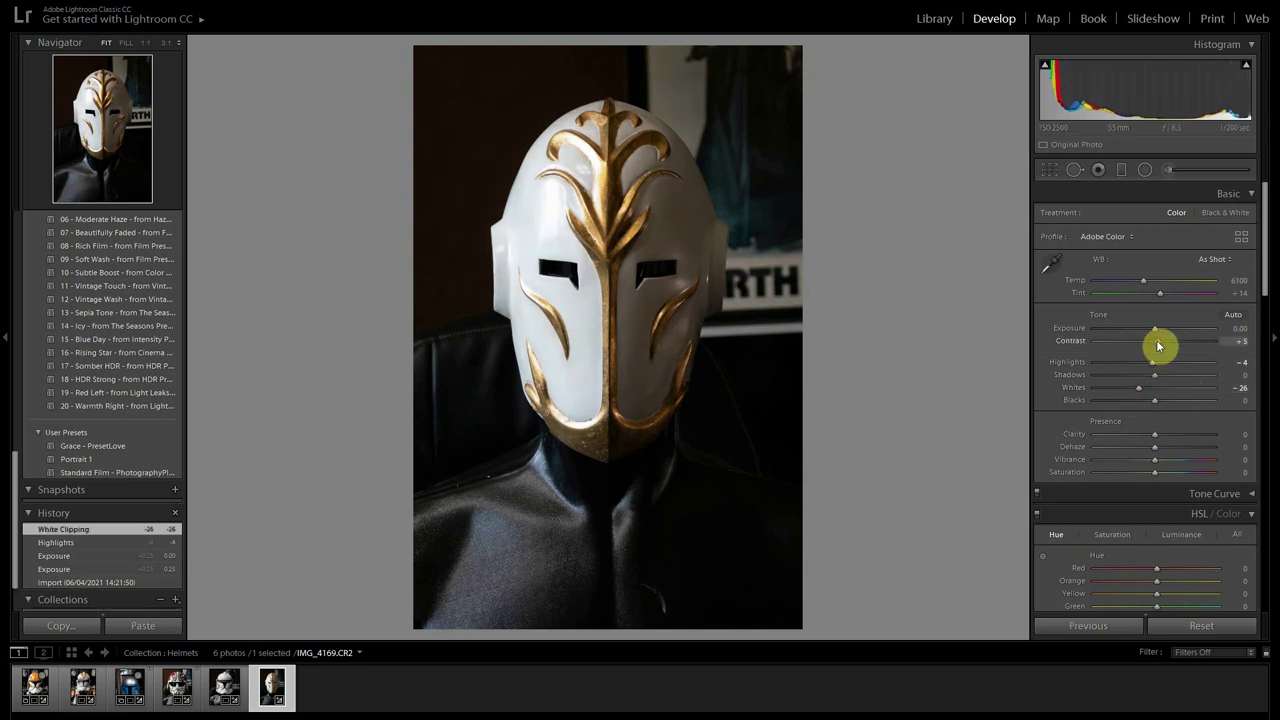
left_click_drag(1159, 345, 1159, 345)
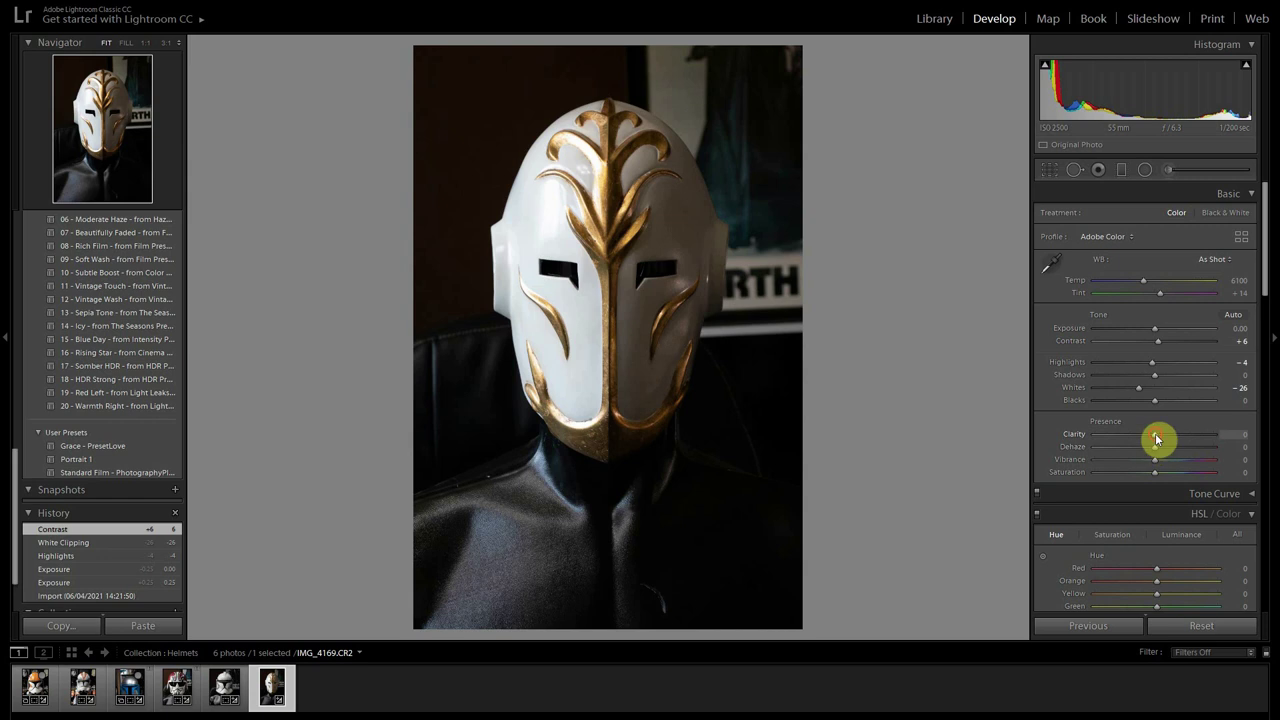
left_click_drag(1161, 438, 1163, 439)
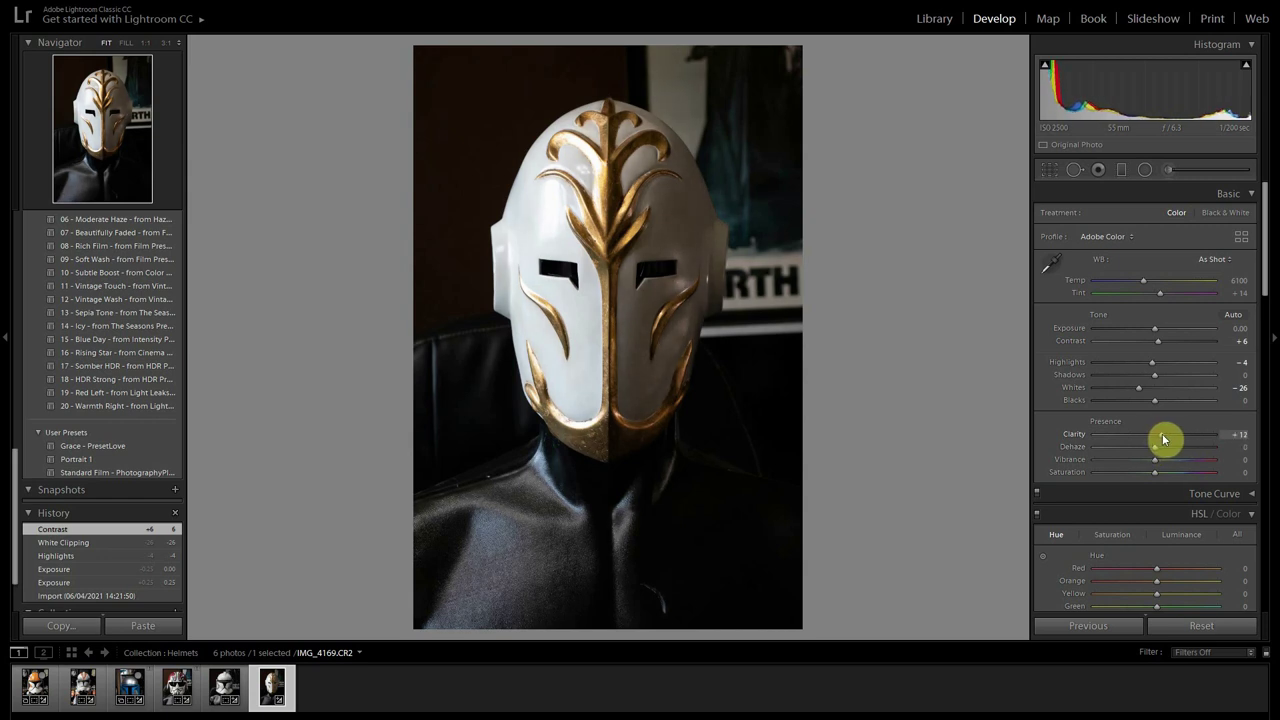
left_click_drag(1163, 439, 1163, 439)
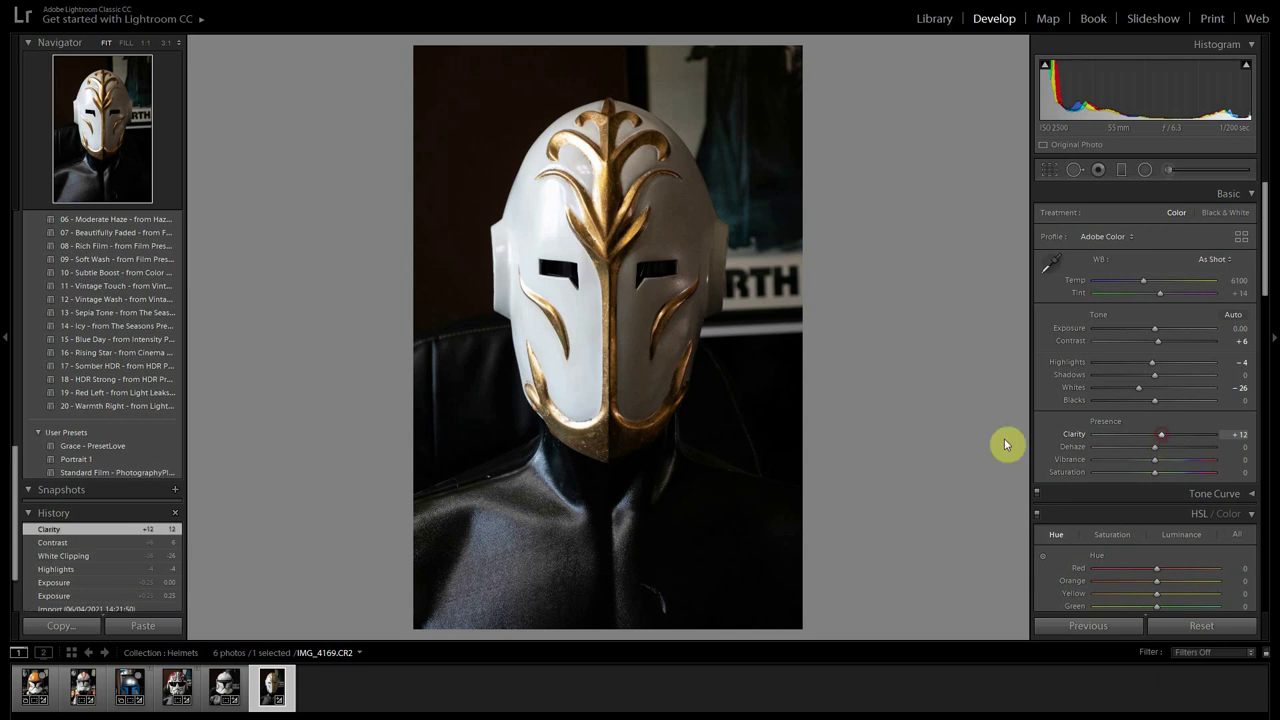
Compare against the neighbouring white clone helmet photo, and set the gold-trimmed helmet photo's vibrance to +8
left_click(226, 685)
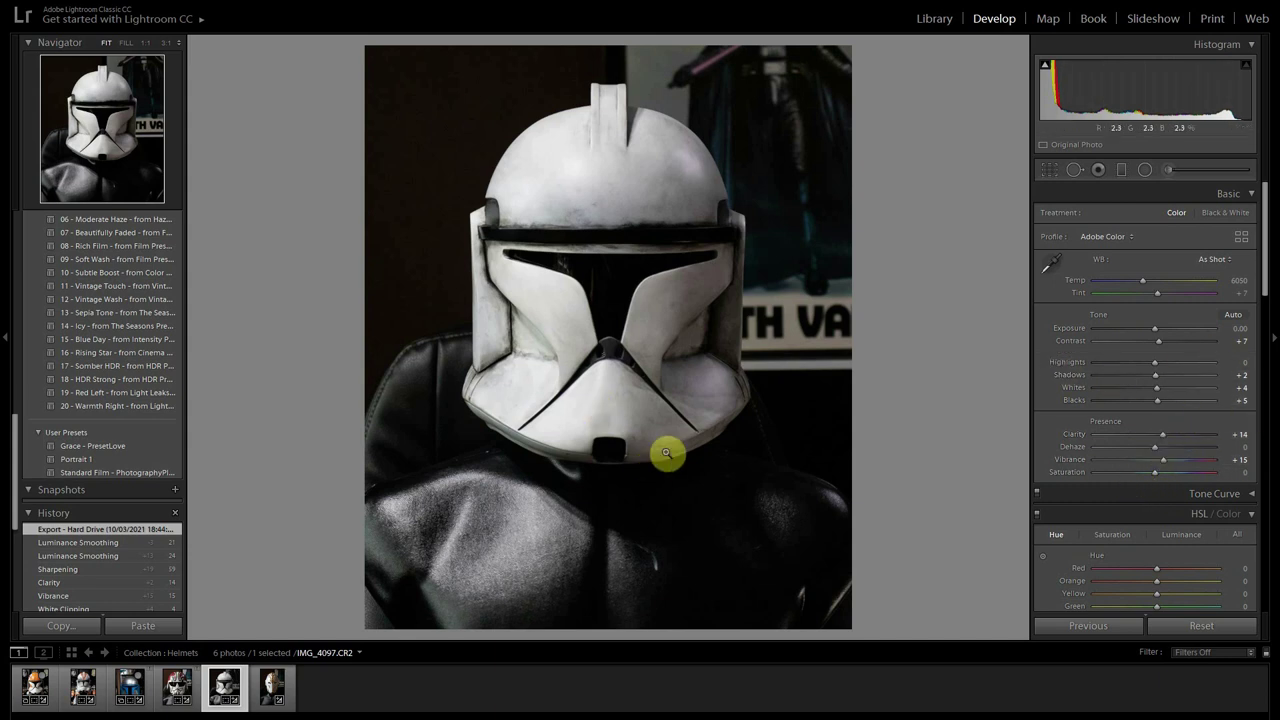
left_click(274, 684)
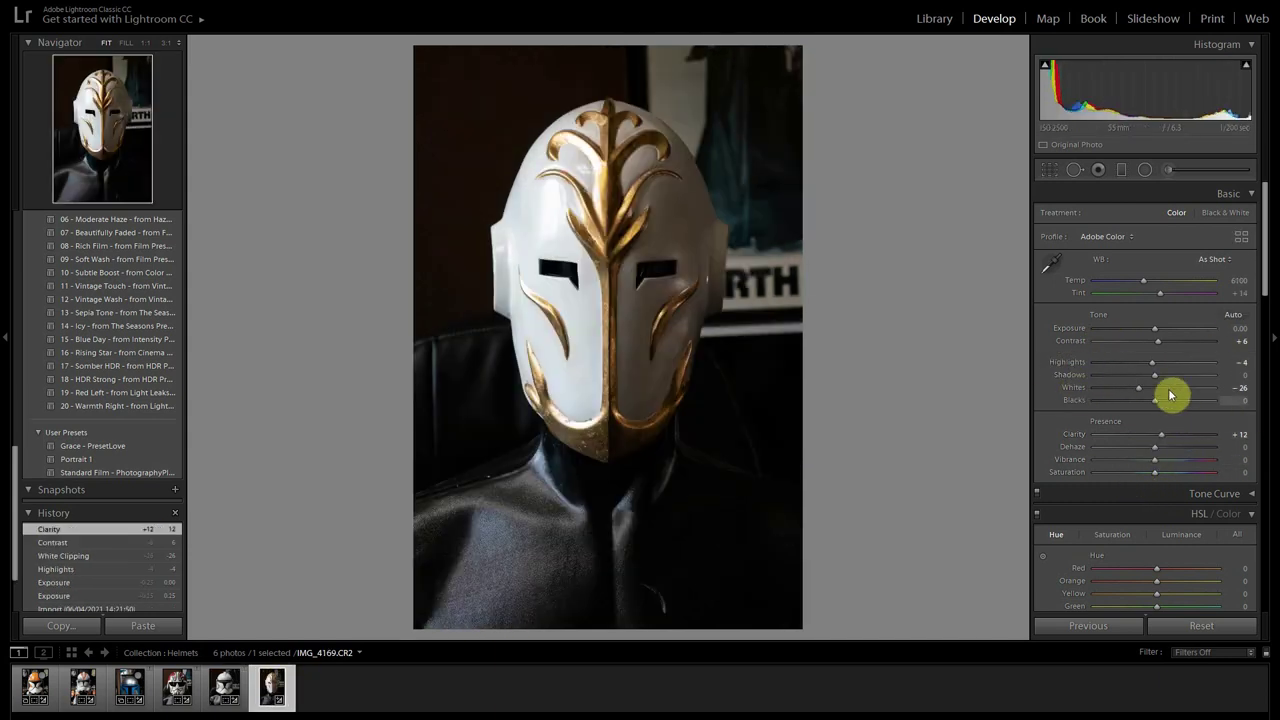
left_click(1160, 463)
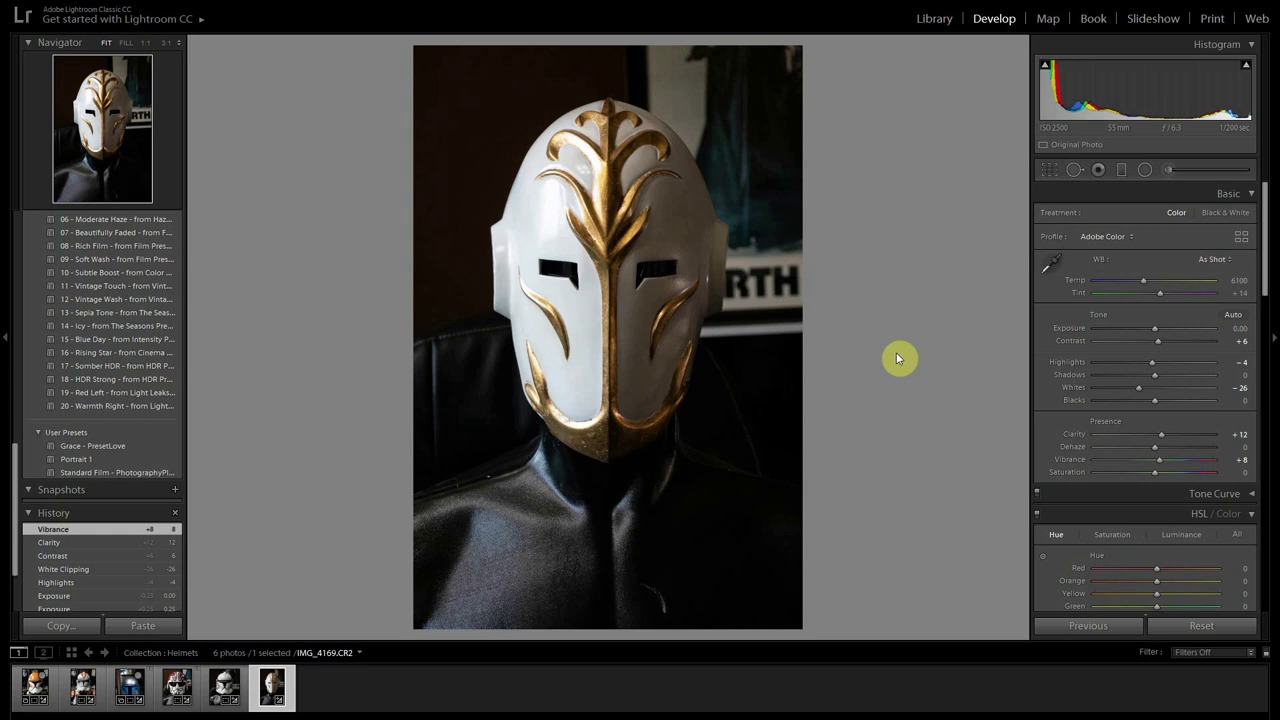
Inspect the gold ornament close up and shift the orange hue to +2 and the yellow hue to +6
left_click(612, 241)
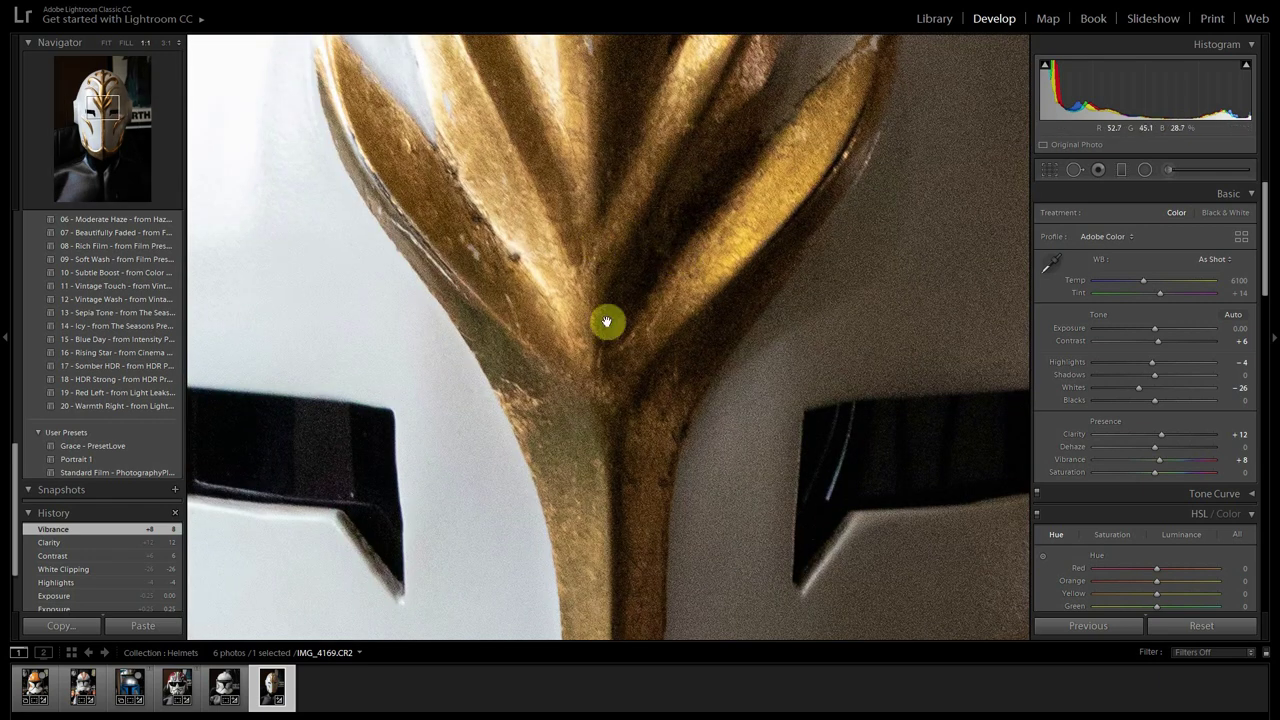
left_click(609, 322)
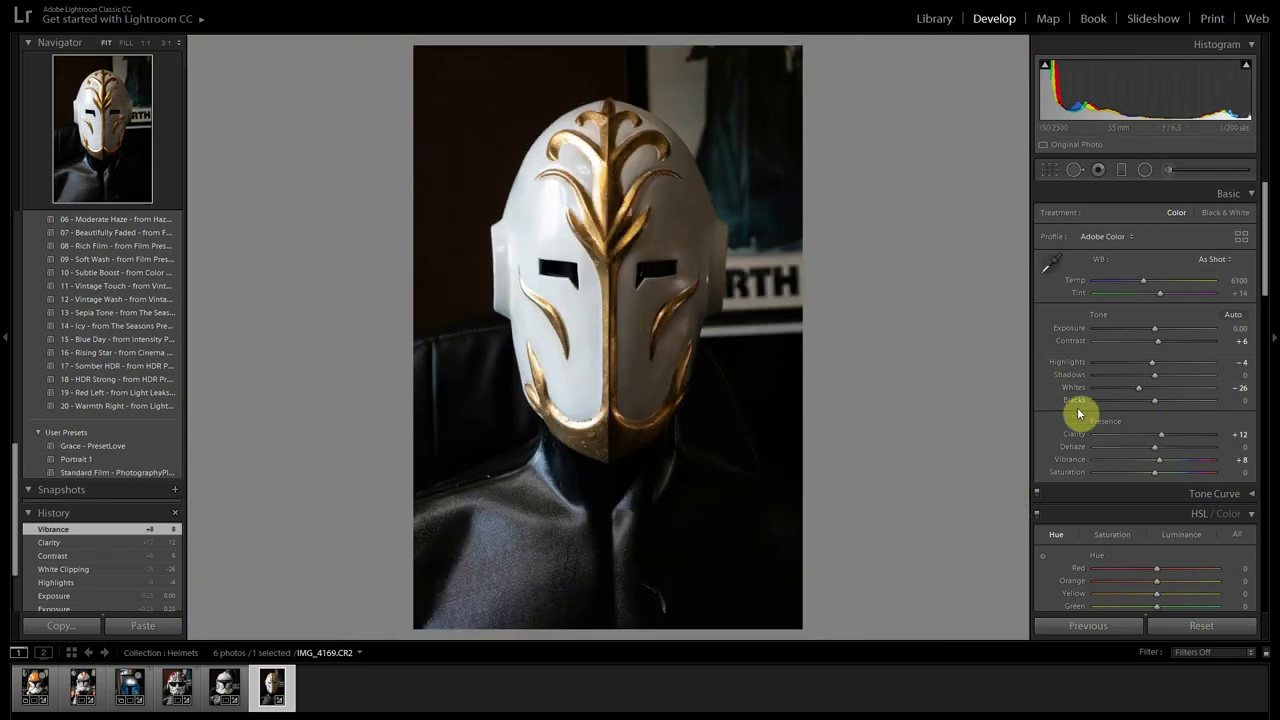
scroll(1115, 365, "down", 3)
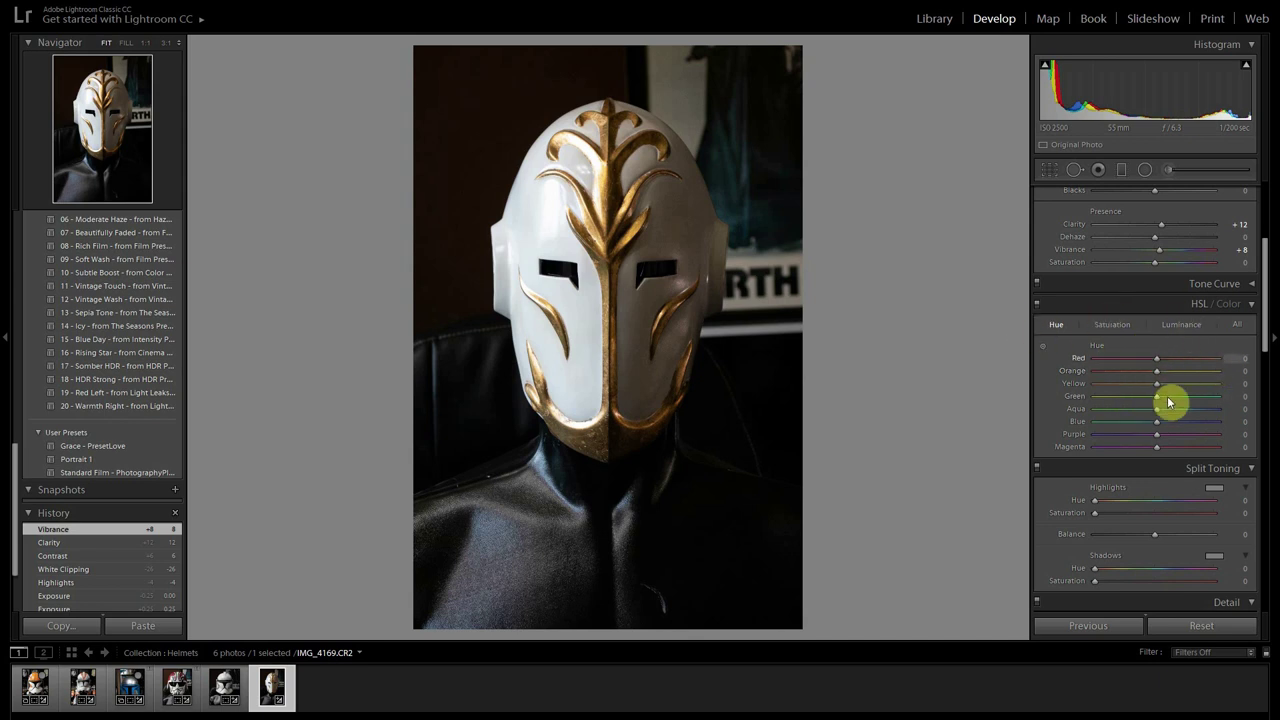
left_click_drag(1147, 378, 1163, 408)
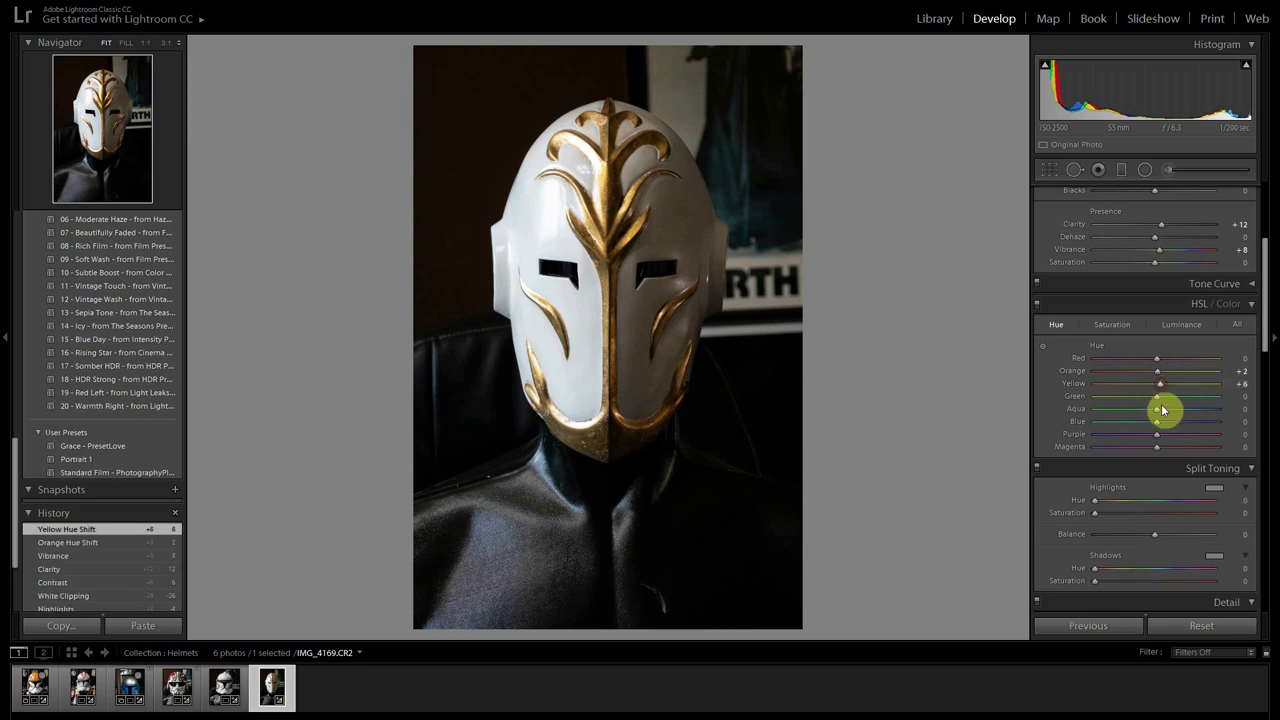
Set the photo's sharpening amount to 56
scroll(1158, 420, "down", 2)
scroll(1153, 416, "down", 2)
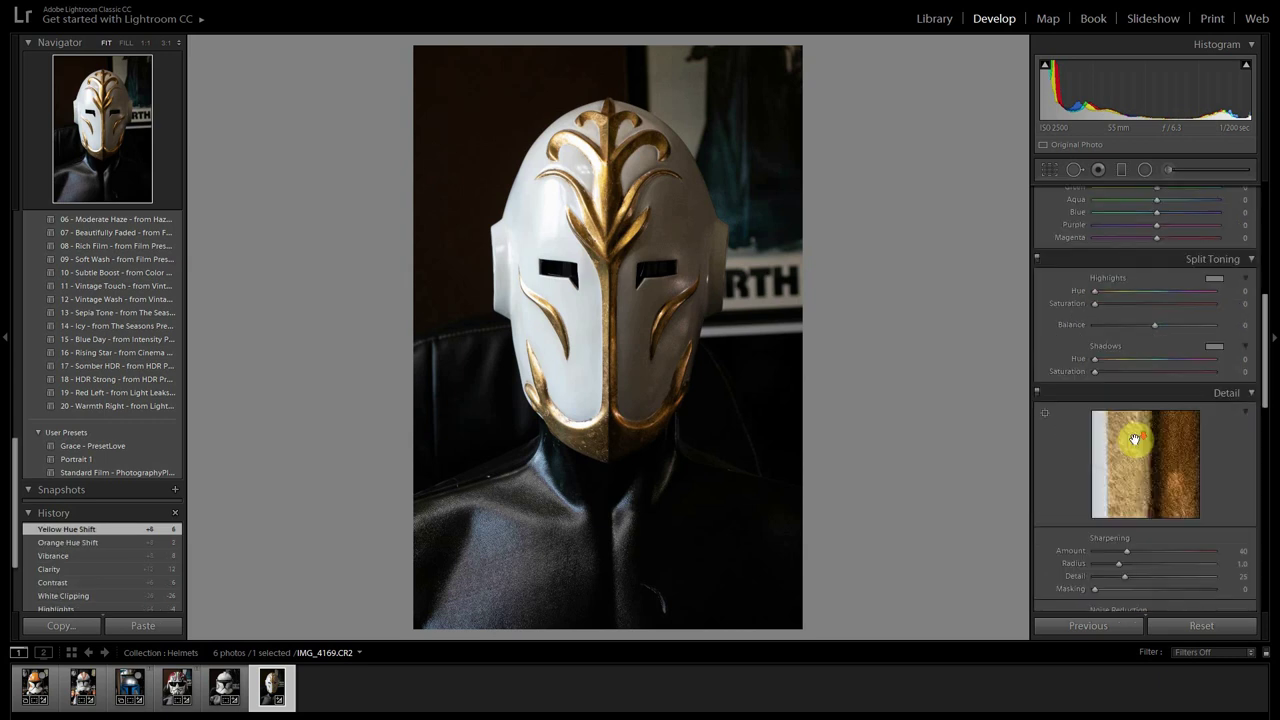
scroll(1139, 415, "down", 2)
scroll(1138, 404, "down", 2)
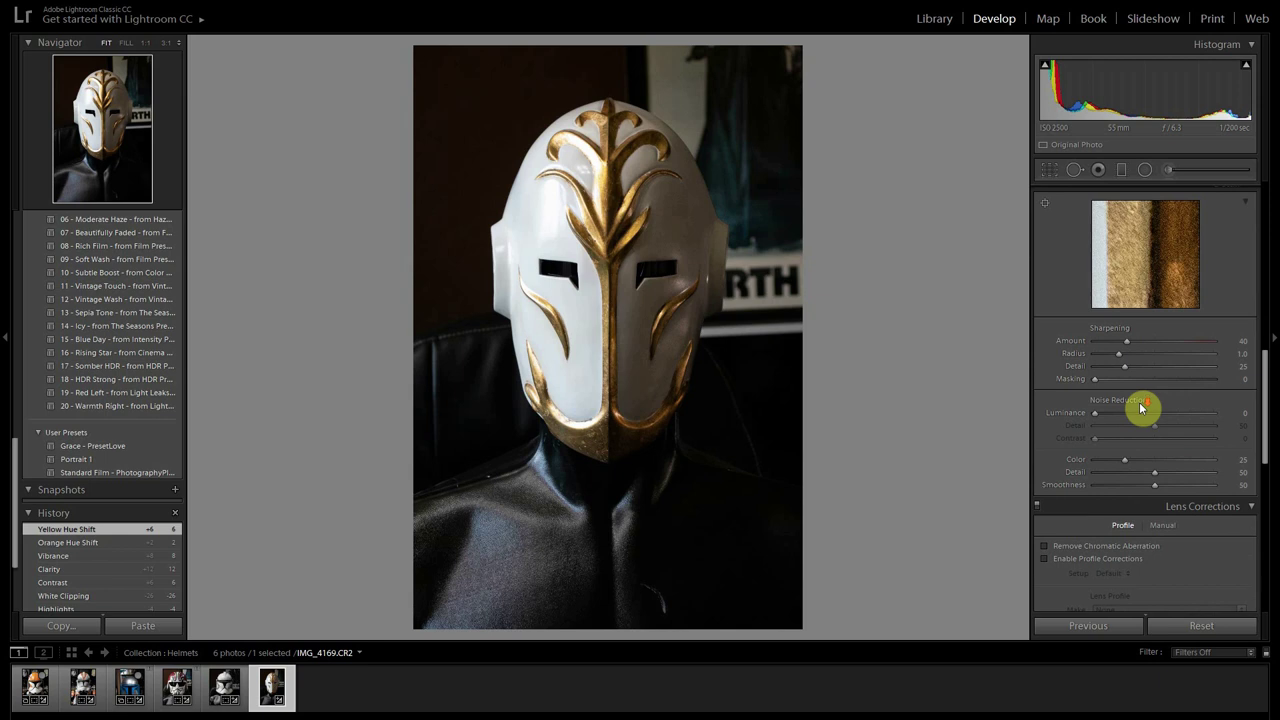
mouse_move(1128, 345)
left_mouse_down()
mouse_move(1148, 346)
mouse_move(1138, 352)
left_mouse_up()
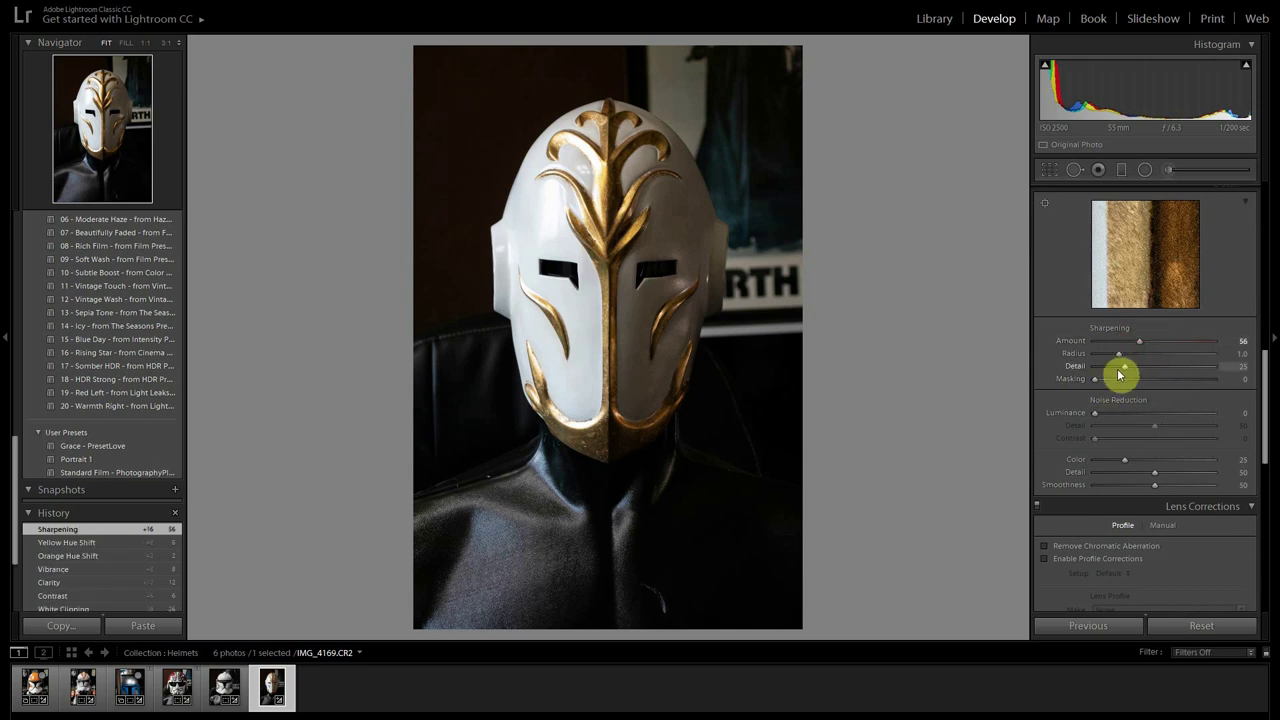
Remove chromatic aberration and enable the lens profile corrections for the helmet photo
scroll(1125, 390, "down", 2)
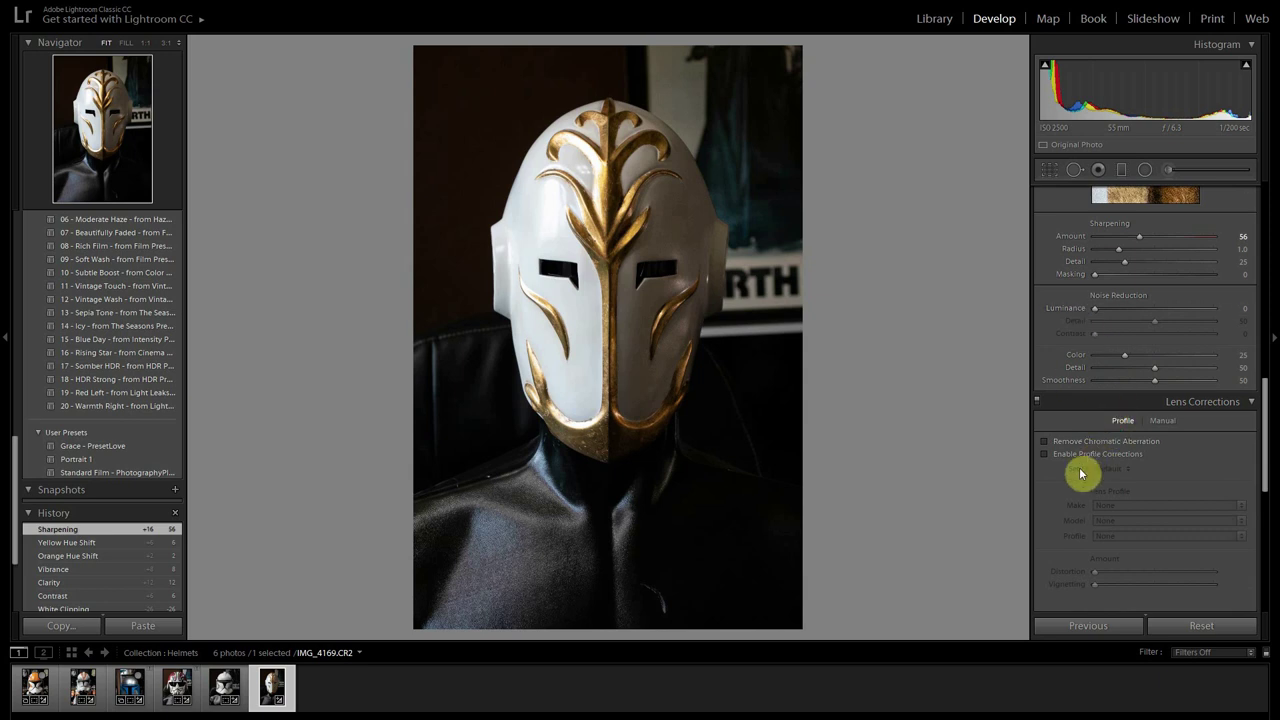
left_click_drag(1276, 440, 1266, 474)
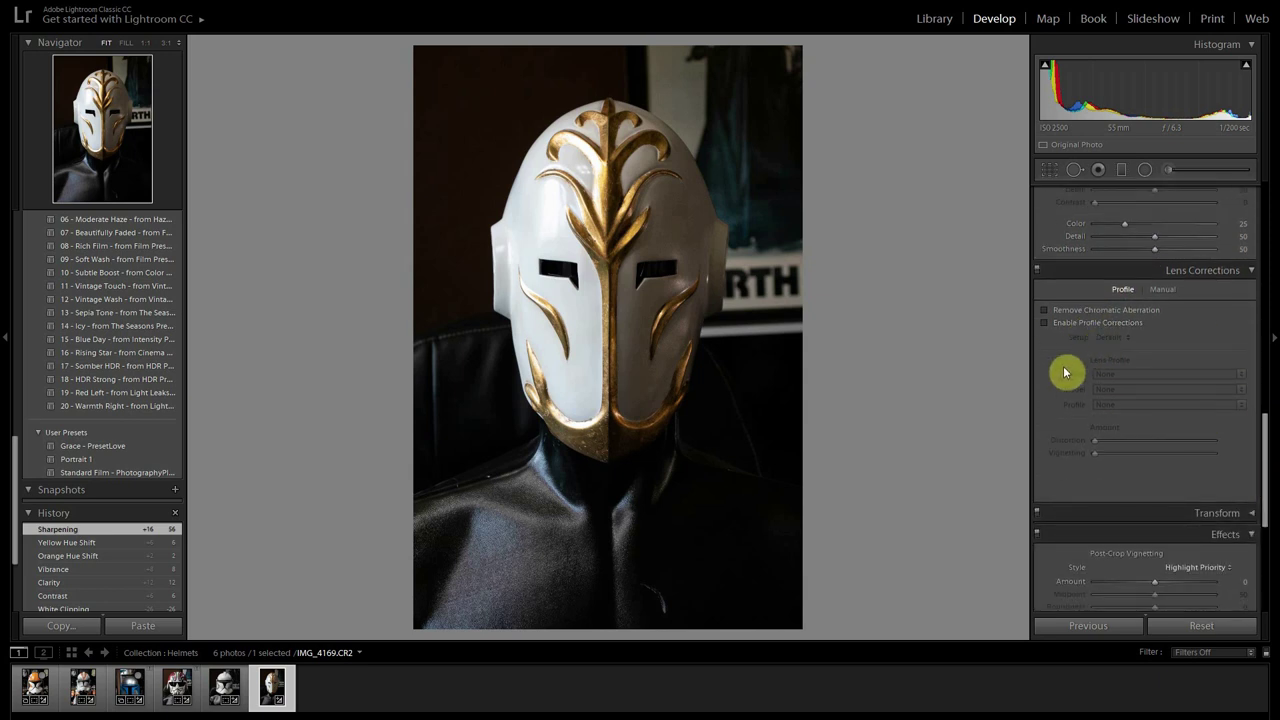
left_click(1045, 311)
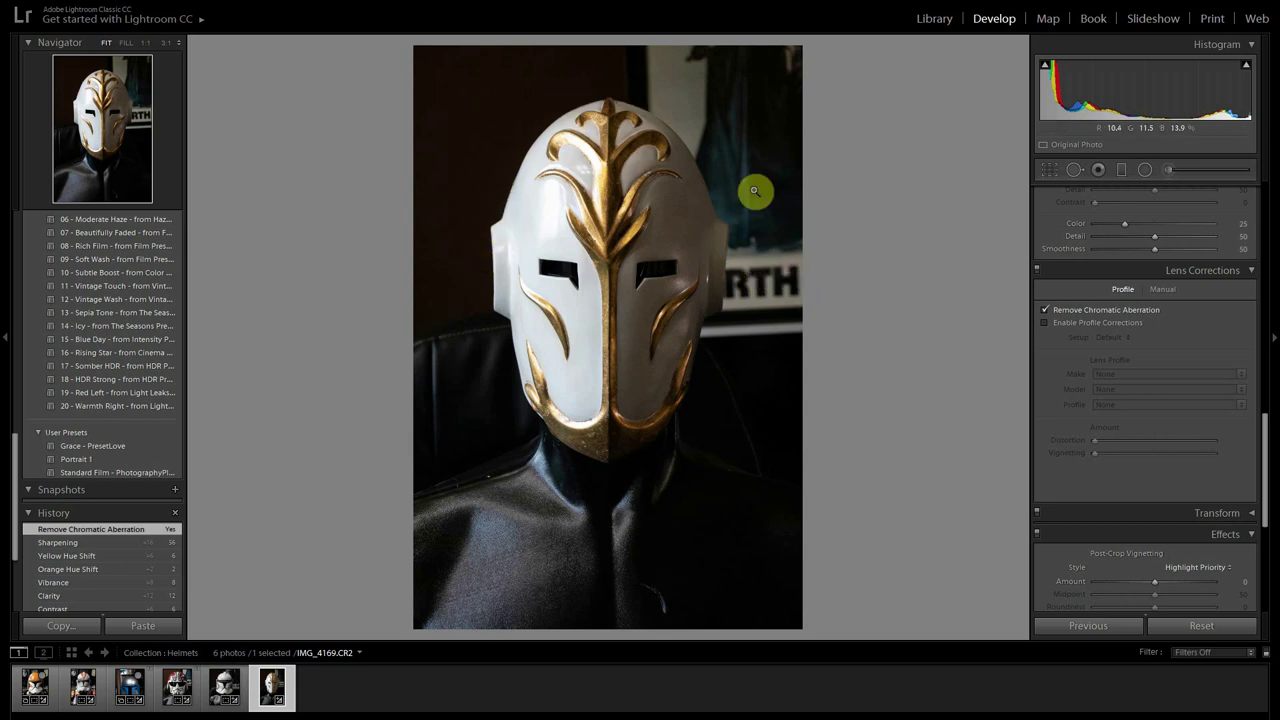
left_click(1046, 324)
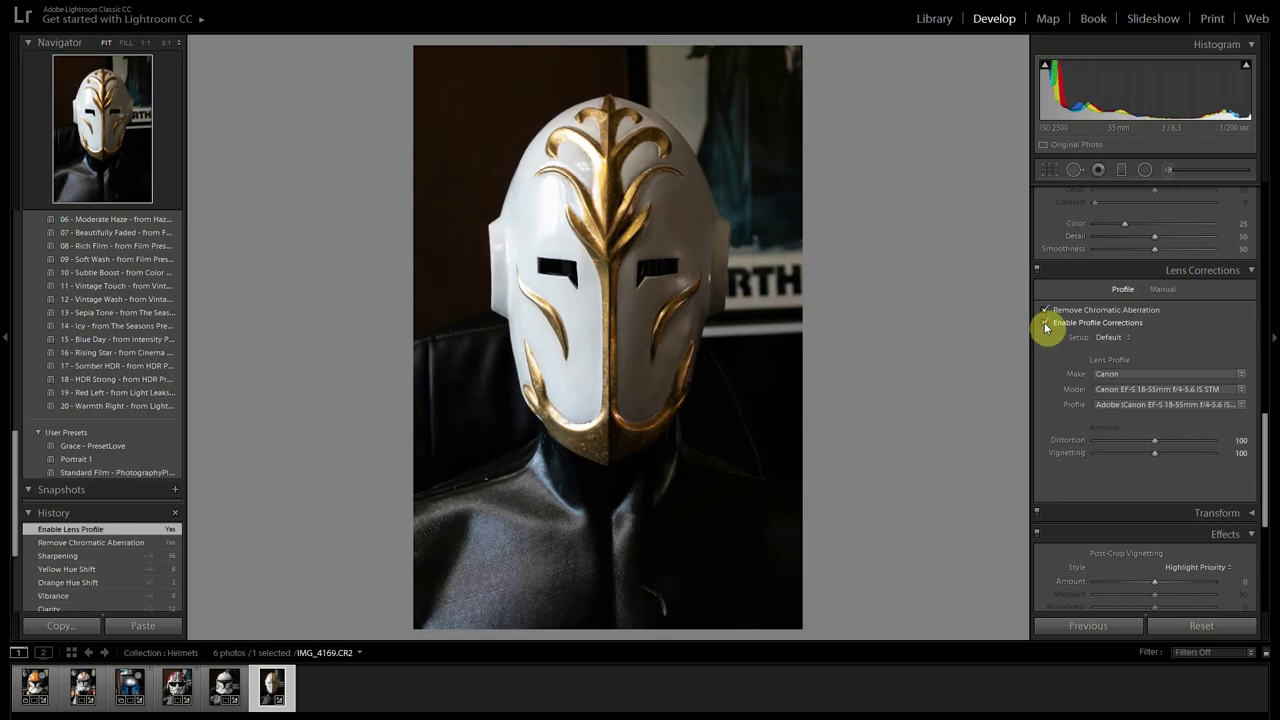
Compare the helmet photo repeatedly with and without lens profile corrections, leaving them enabled
left_click(1043, 323)
left_click(1043, 323)
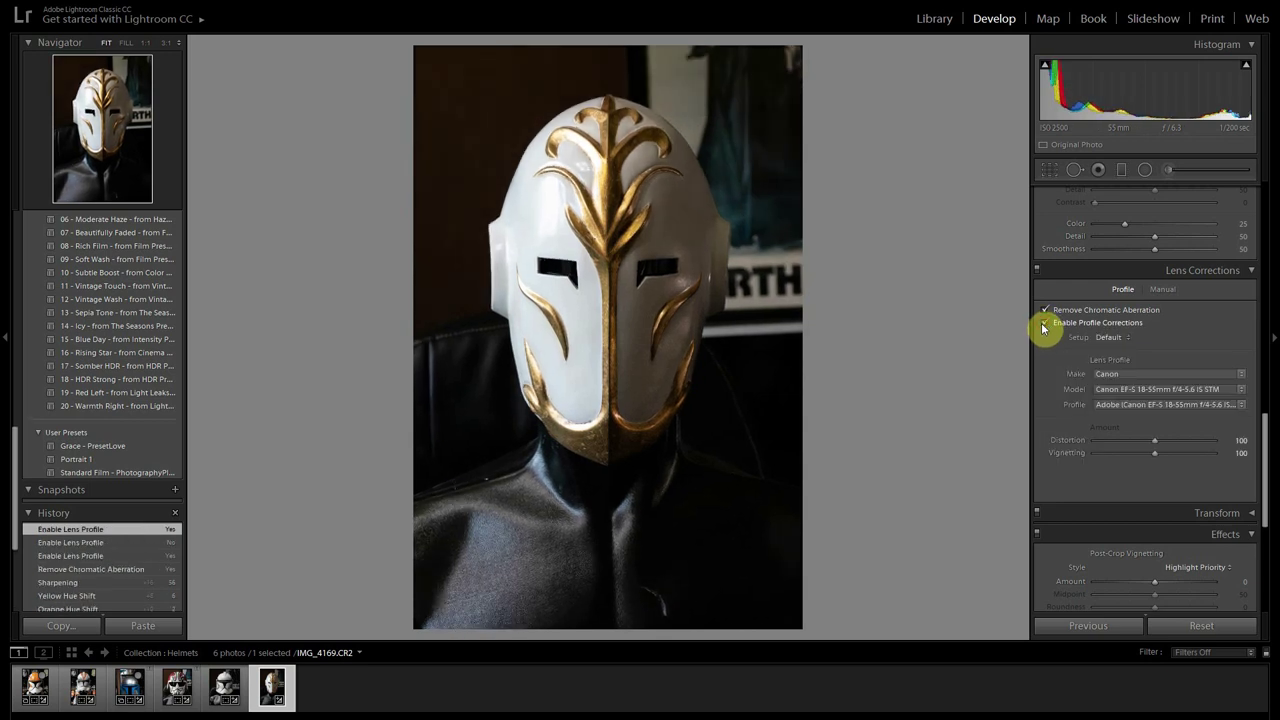
left_click(1043, 323)
left_click(1043, 323)
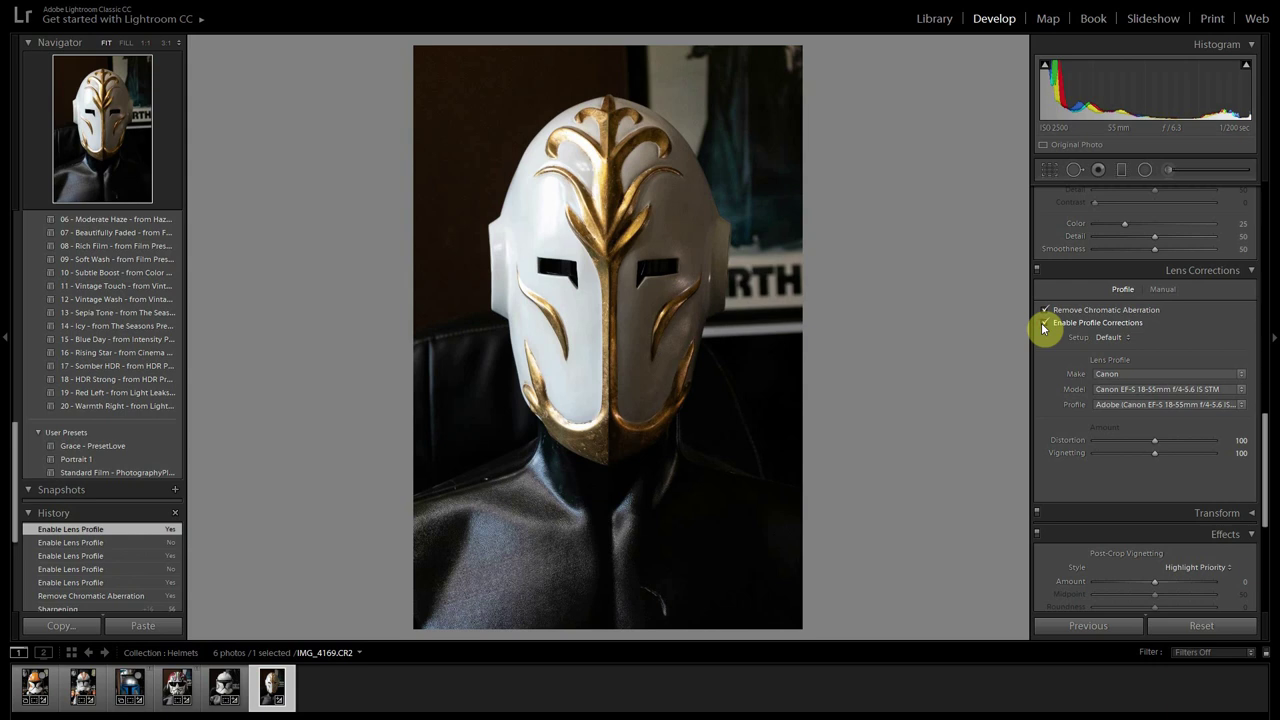
left_click(1043, 323)
left_click(1043, 323)
left_click(1043, 323)
left_click(1043, 323)
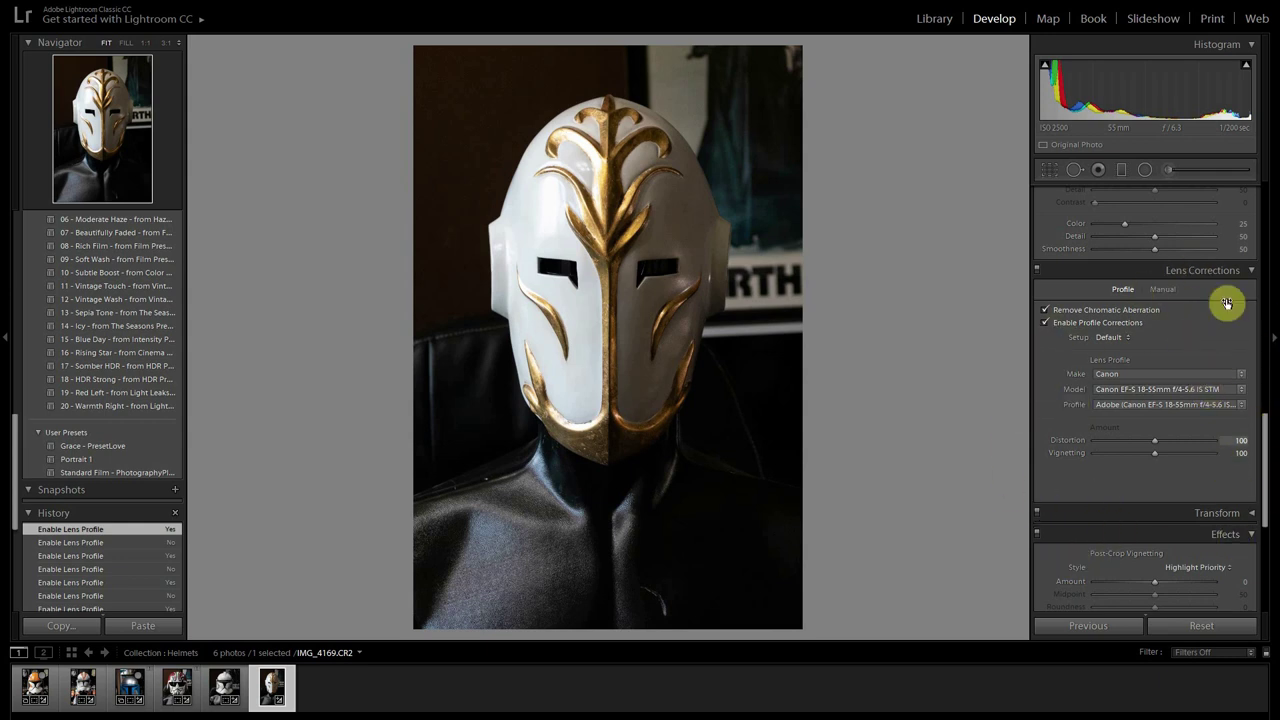
left_click(1045, 323)
left_click(1045, 323)
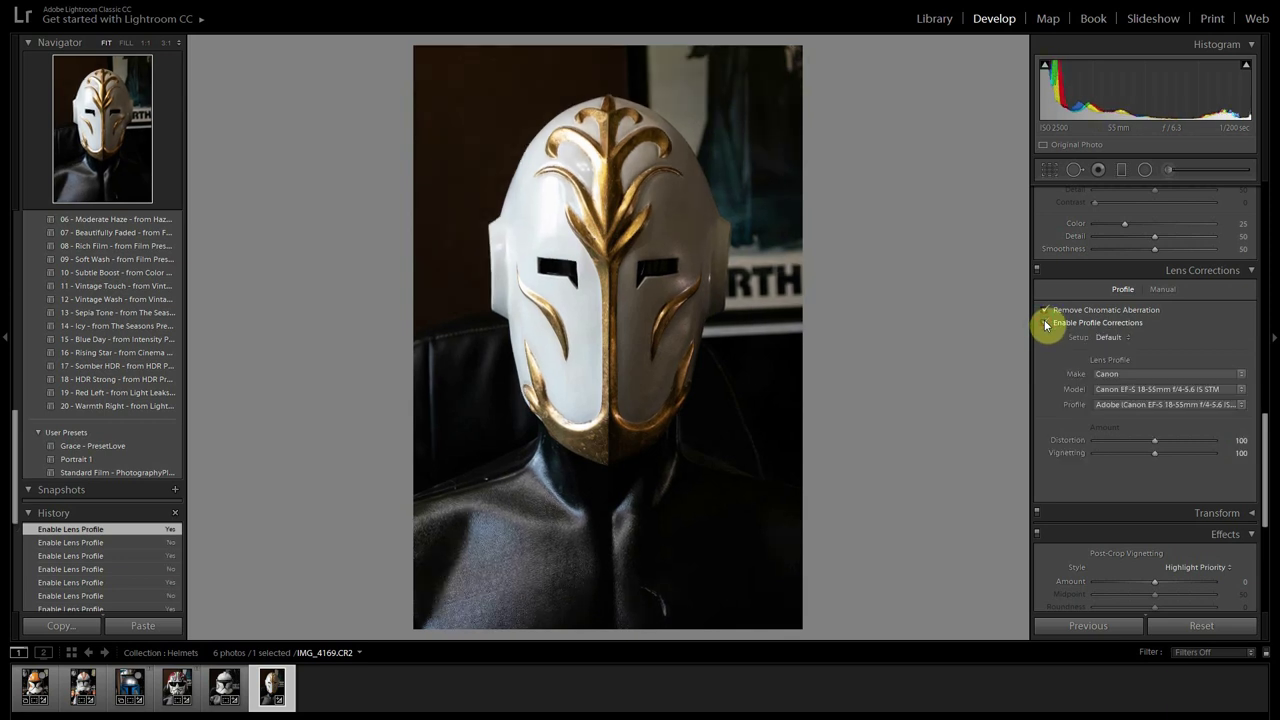
Darken the photo's edges with a Highlight Priority post-crop vignette amount of -25
scroll(1050, 330, "down", 3)
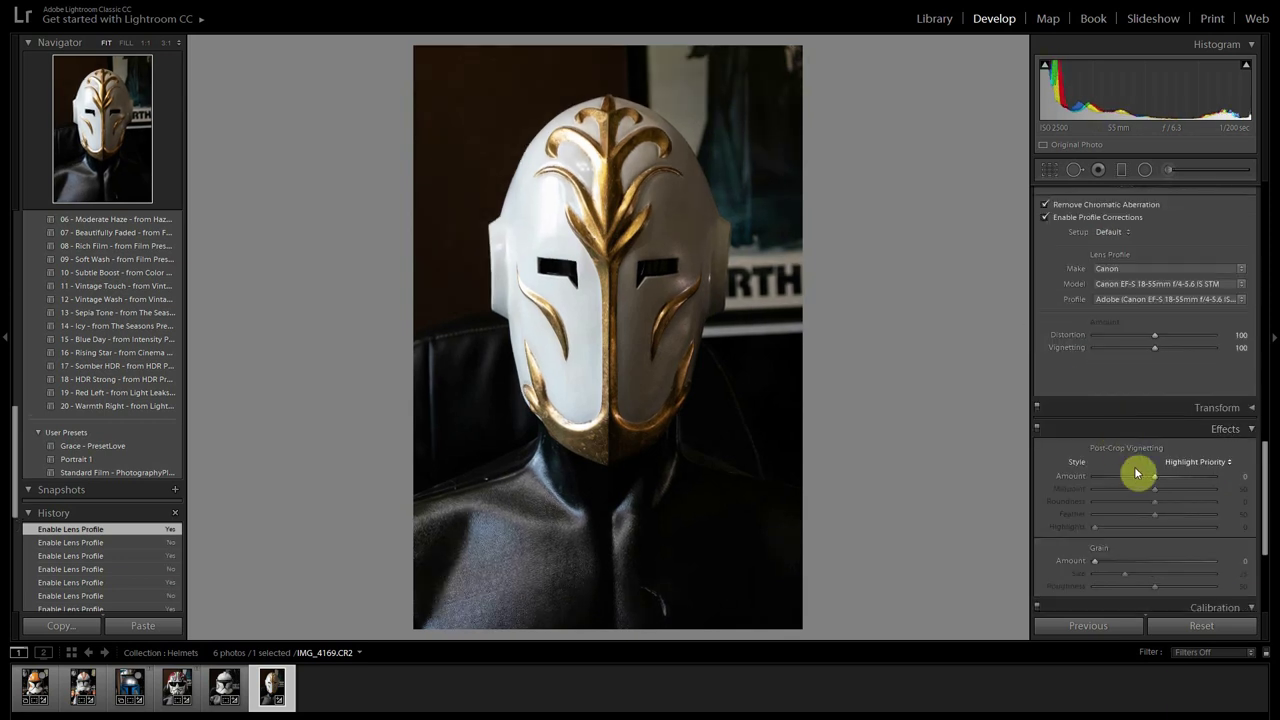
left_click_drag(1157, 483, 1143, 487)
Lift the dark areas by setting shadows to +11 and blacks to +8
left_click_drag(1268, 486, 1265, 215)
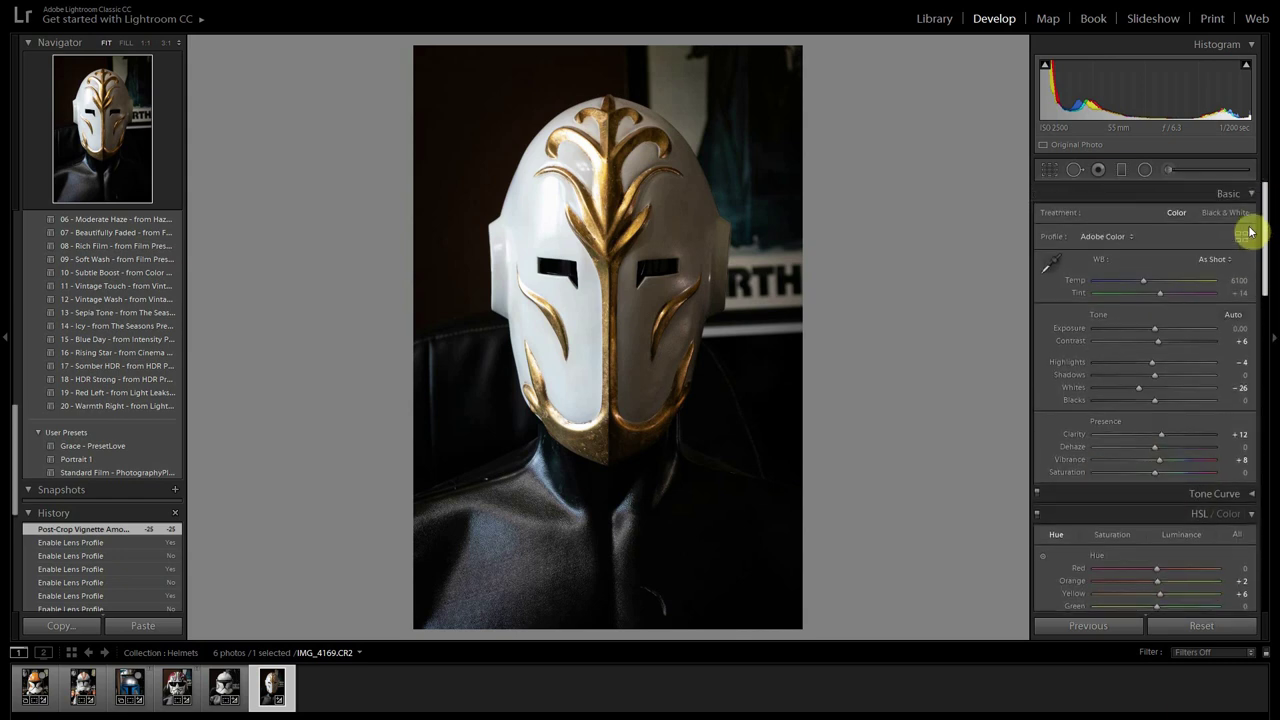
left_click_drag(1170, 349, 1160, 392)
mouse_move(1155, 400)
left_mouse_down()
mouse_move(1143, 409)
mouse_move(1160, 406)
left_mouse_up()
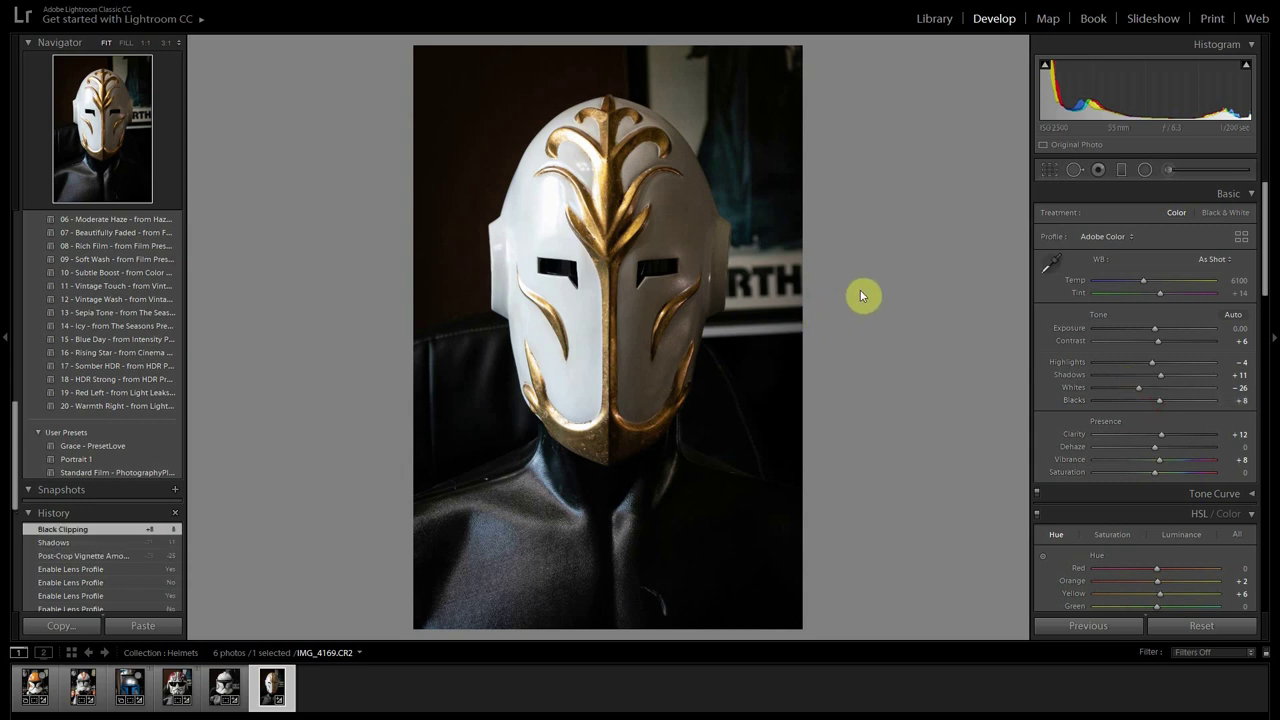
Cycle through the crop guide overlays on the helmet photo to check its composition and alignment, and leave the crop tool
left_click(1049, 171)
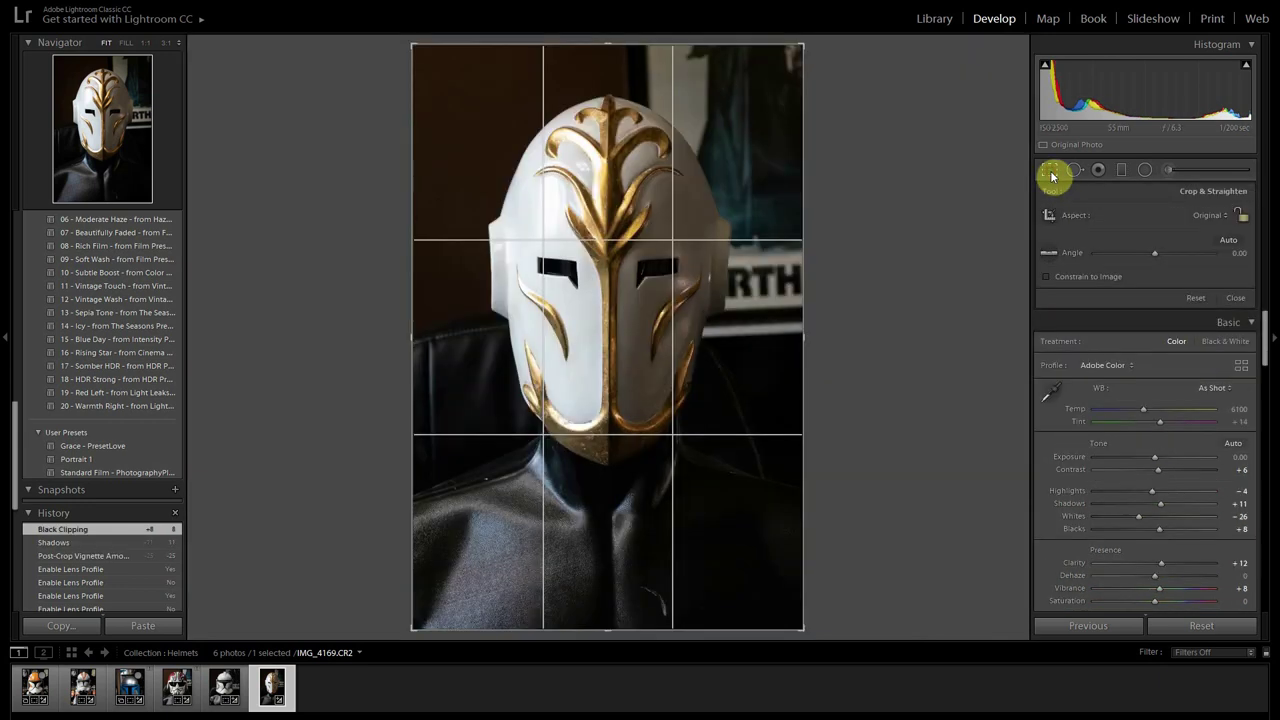
key("o")
key("o")
key("o")
key("o")
key("o")
key("o")
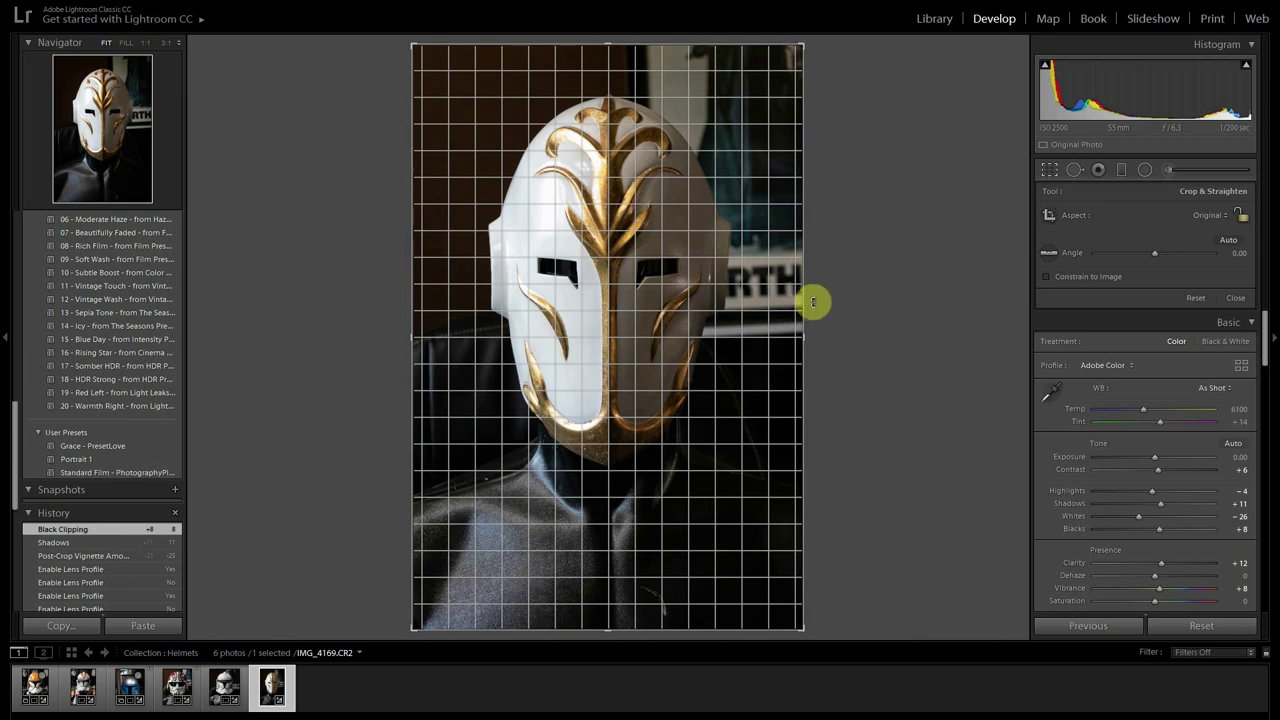
left_click_drag(707, 433, 752, 333)
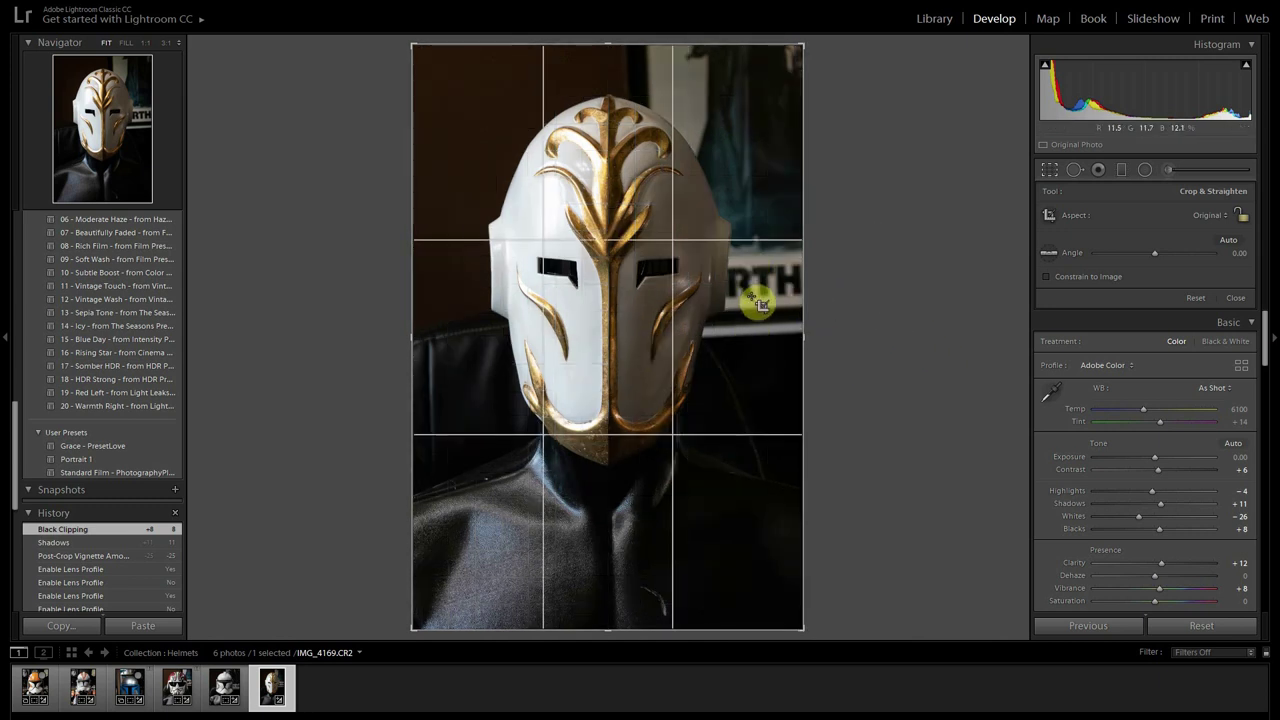
key("Return")
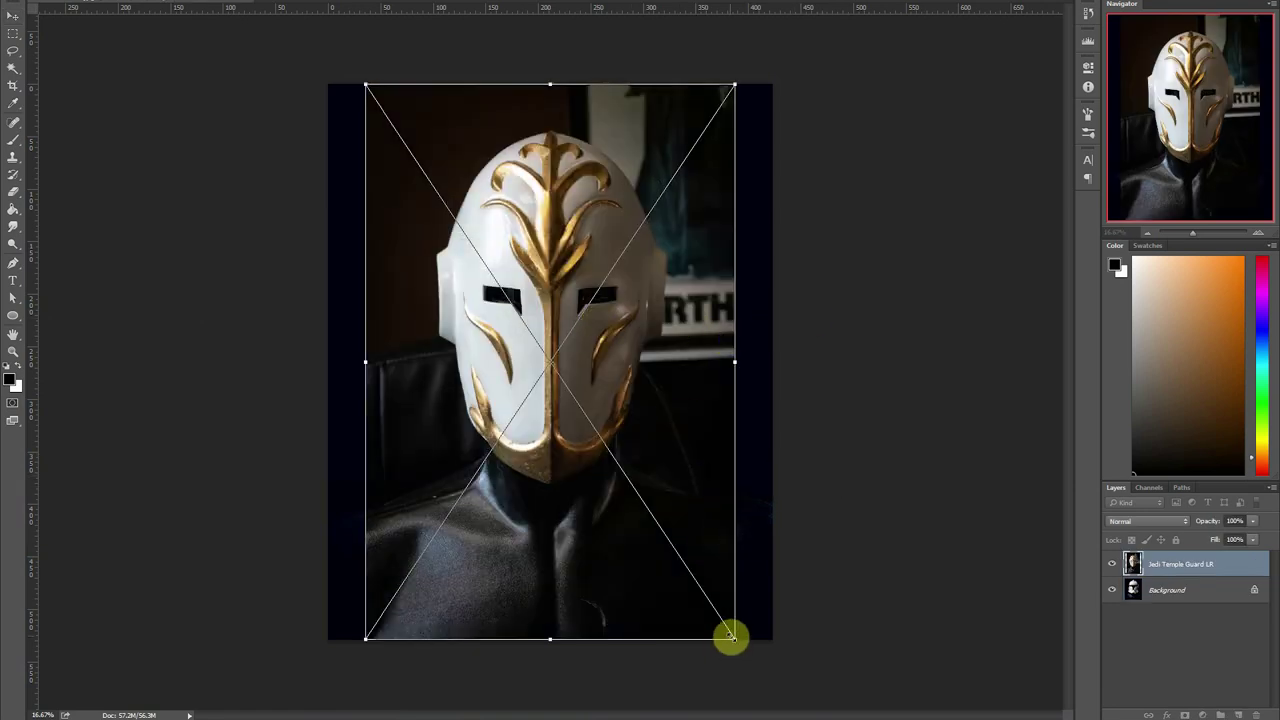
In Photoshop, scale up the placed "Jedi Temple Guard LR" photo so it fills the canvas over the existing background
left_click_drag(735, 640, 801, 675)
key("Return")
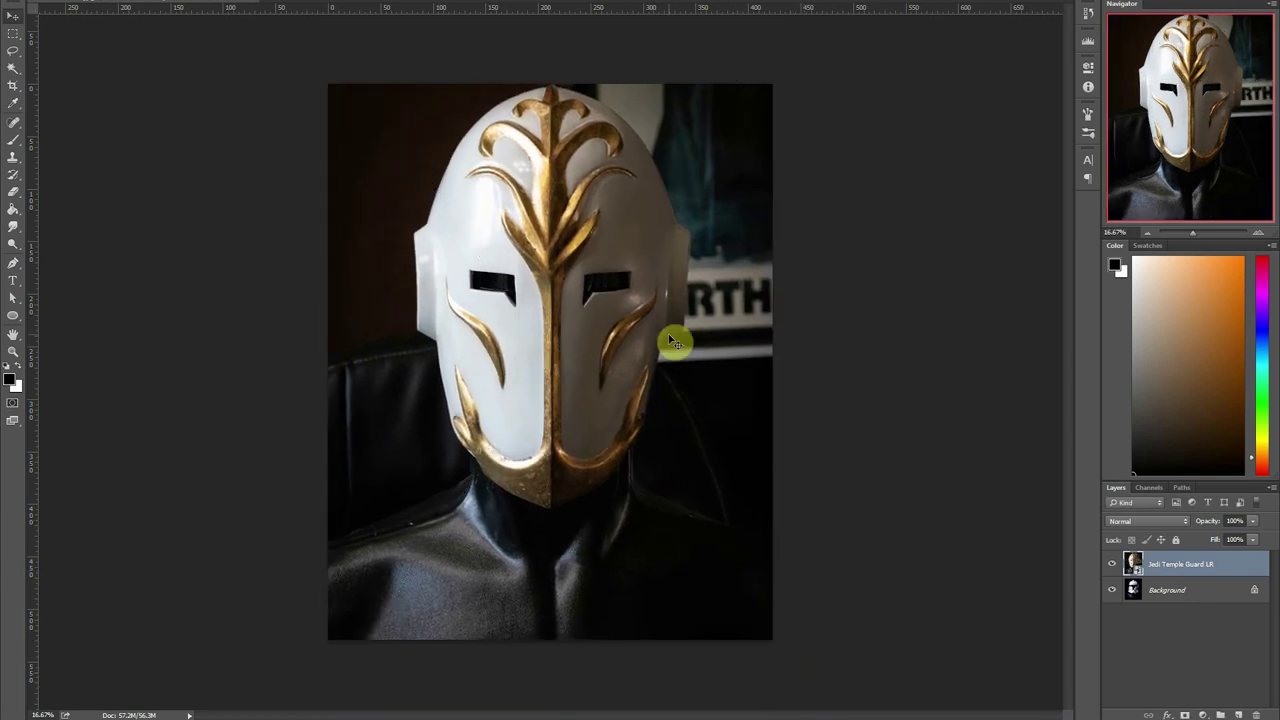
Shift the helmet photo slightly down and set its layer opacity to 53% to compare it with the background helmet
left_click_drag(667, 331, 666, 344)
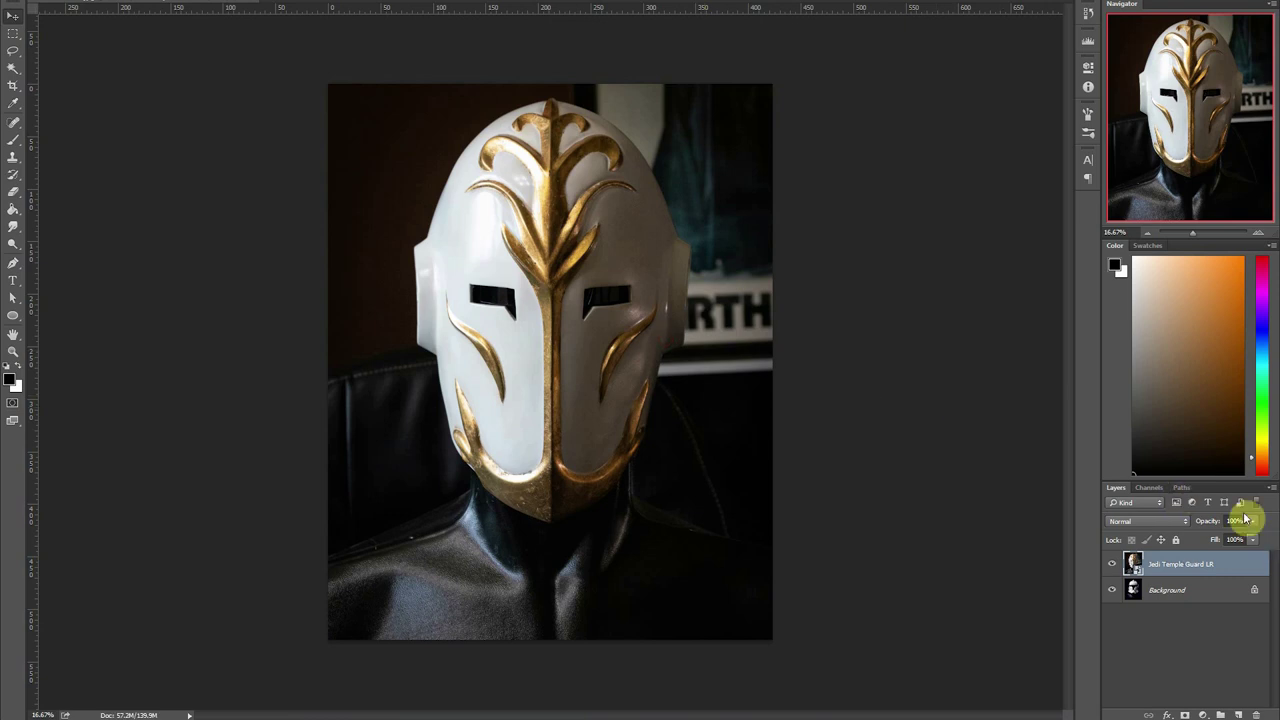
key("5")
key("3")
left_click_drag(680, 334, 687, 330)
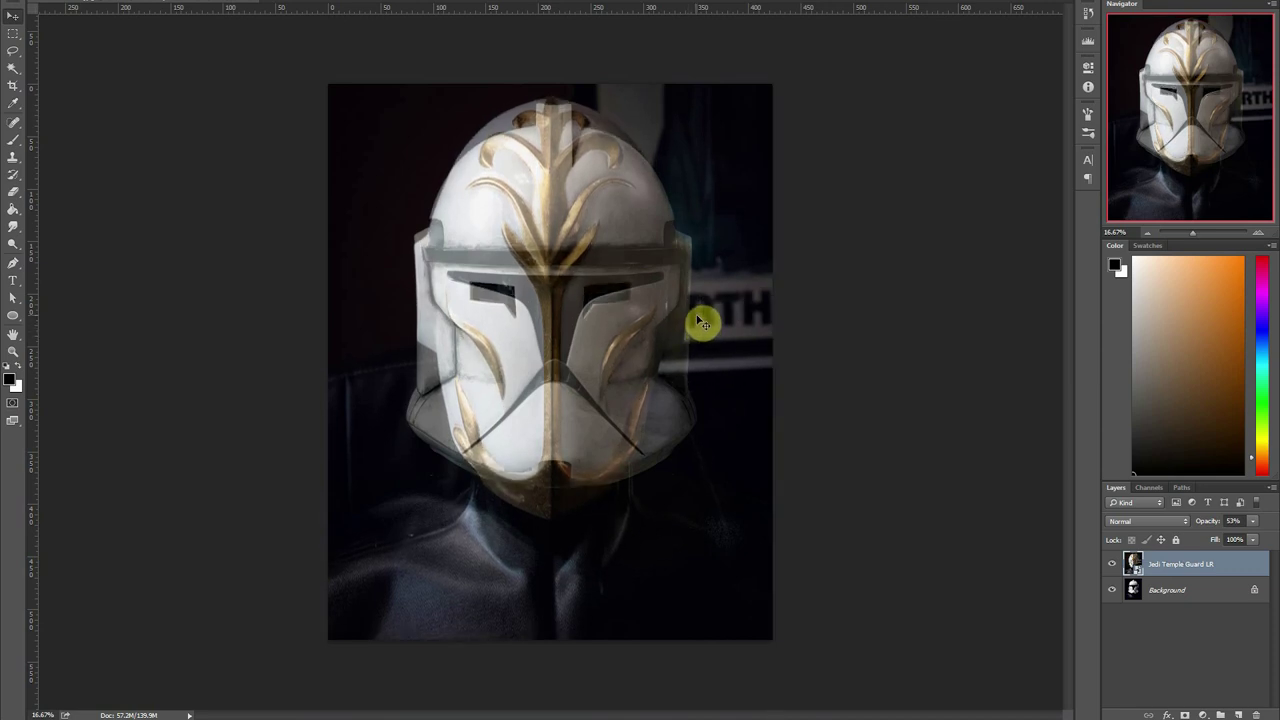
Scale the photo down slightly around its centre to match the background helmet's size and restore its opacity to 100%
key("ctrl+t")
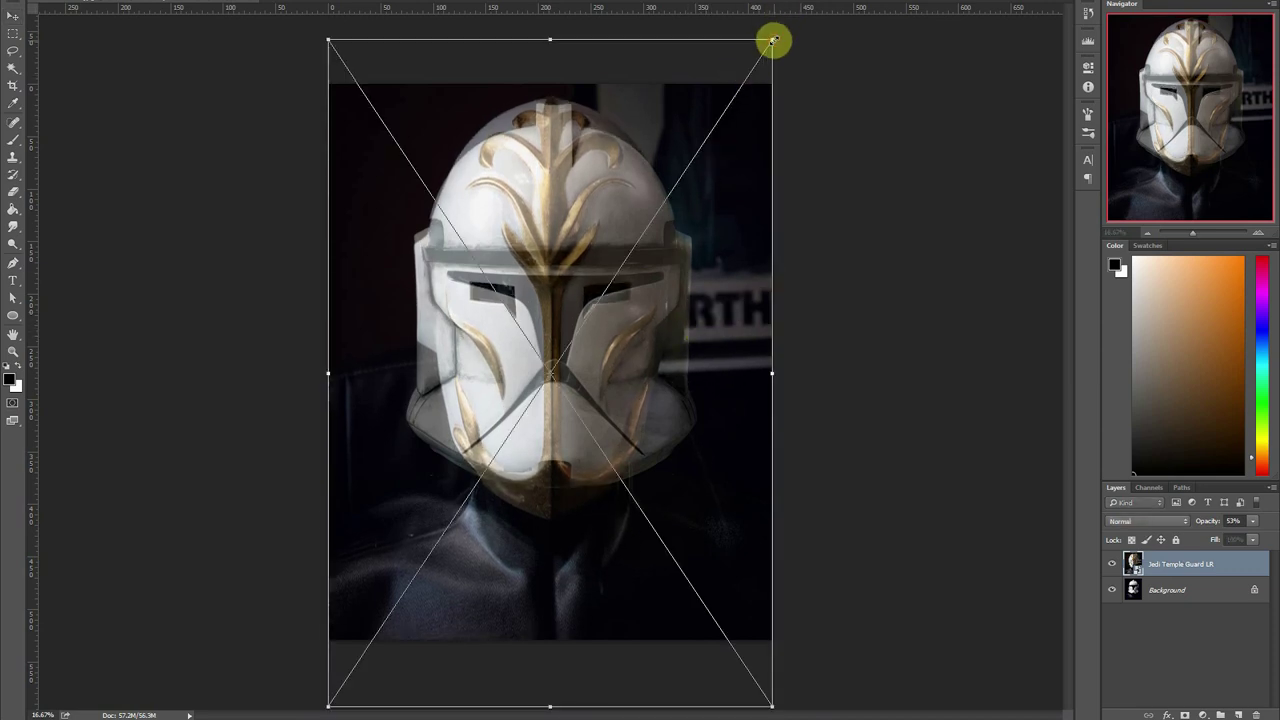
mouse_move(773, 41)
left_mouse_down()
mouse_move(749, 54)
mouse_move(762, 58)
left_mouse_up()
key("Return")
left_click(1256, 521)
left_click_drag(1243, 538, 1274, 532)
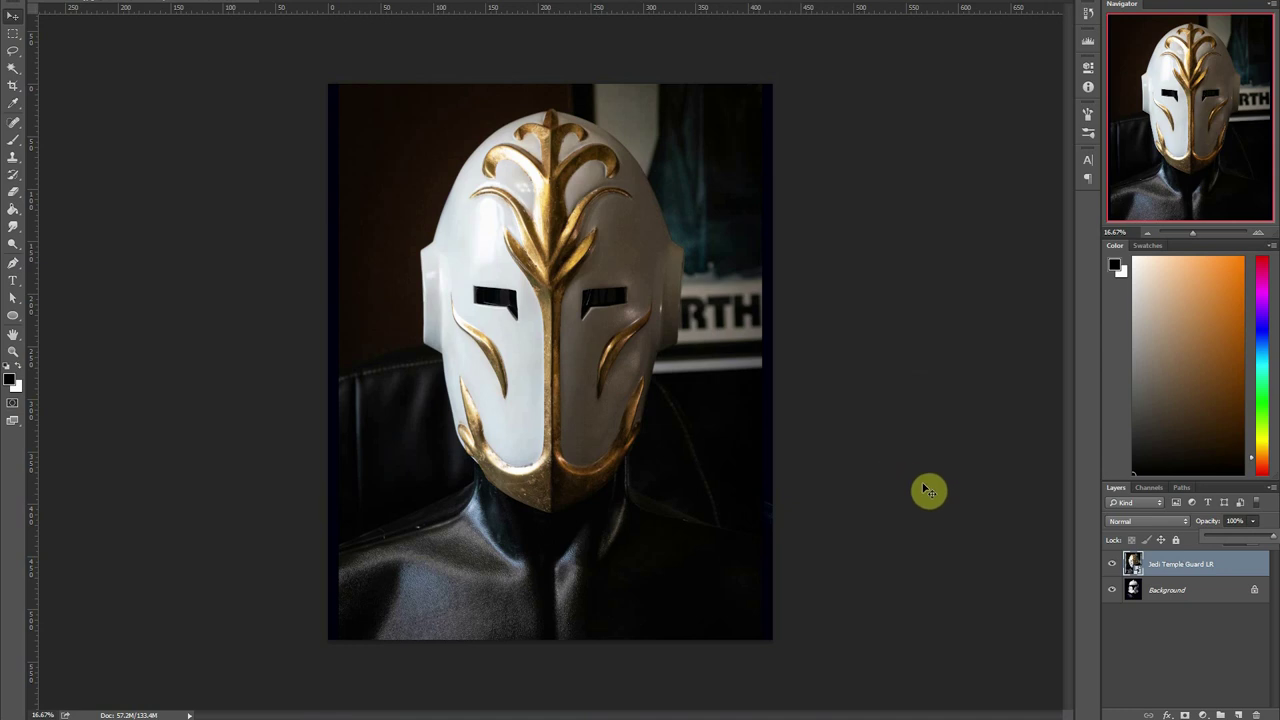
Outline the helmet, neck and shoulders on the "Jedi Temple Guard LR" layer with a lasso selection
left_click(1182, 592)
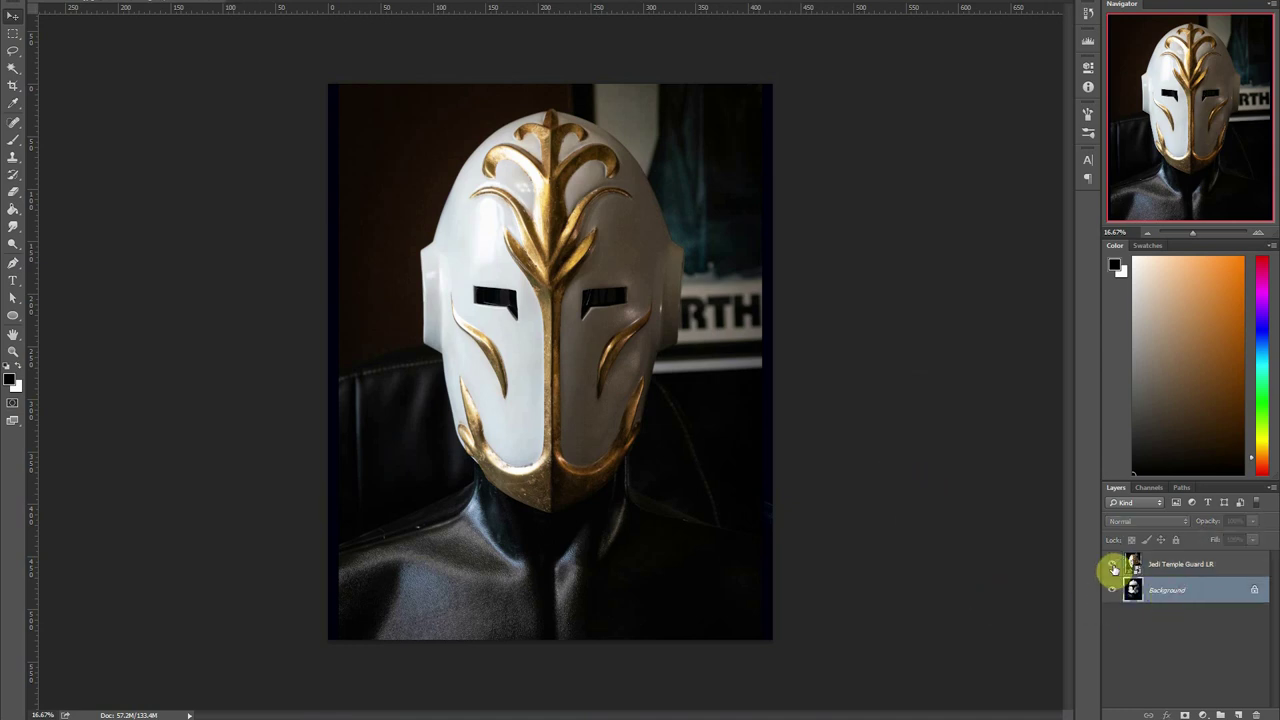
key("ctrl+plus")
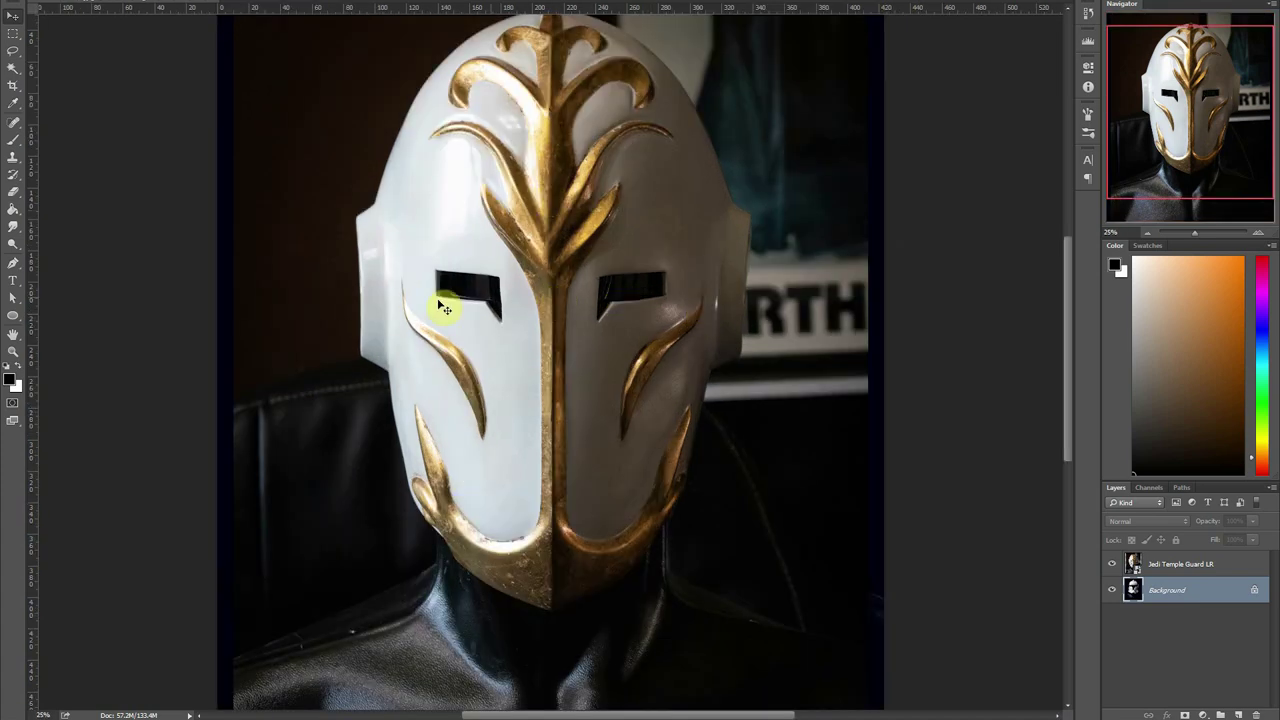
scroll(520, 113, "up", 1)
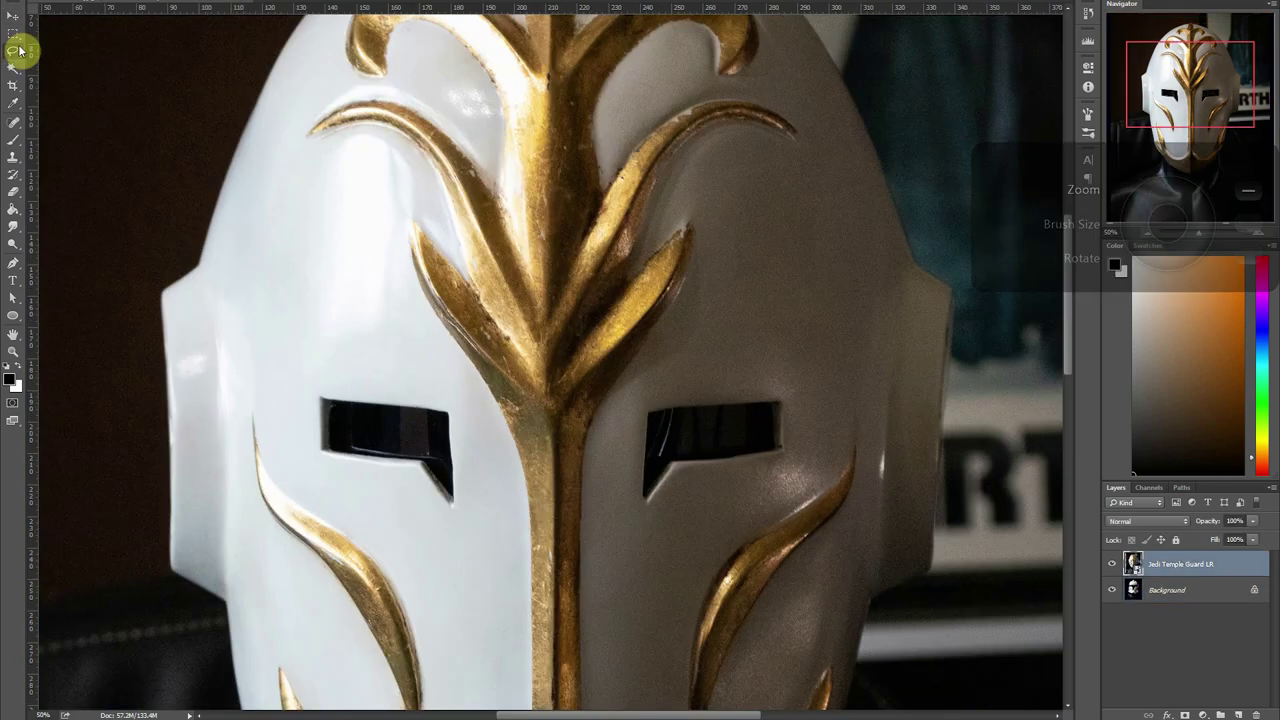
left_click(13, 50)
mouse_move(386, 177)
left_mouse_down()
mouse_move(1011, 280)
mouse_move(172, 345)
mouse_move(171, 334)
mouse_move(286, 449)
mouse_move(600, 705)
mouse_move(950, 712)
mouse_move(529, 391)
mouse_move(1083, 366)
mouse_move(386, 91)
mouse_move(350, 645)
mouse_move(214, 243)
mouse_move(297, 274)
left_mouse_up()
scroll(700, 380, "up", 10)
scroll(350, 645, "up", 10)
key("ctrl+minus")
key("ctrl+minus")
key("ctrl+minus")
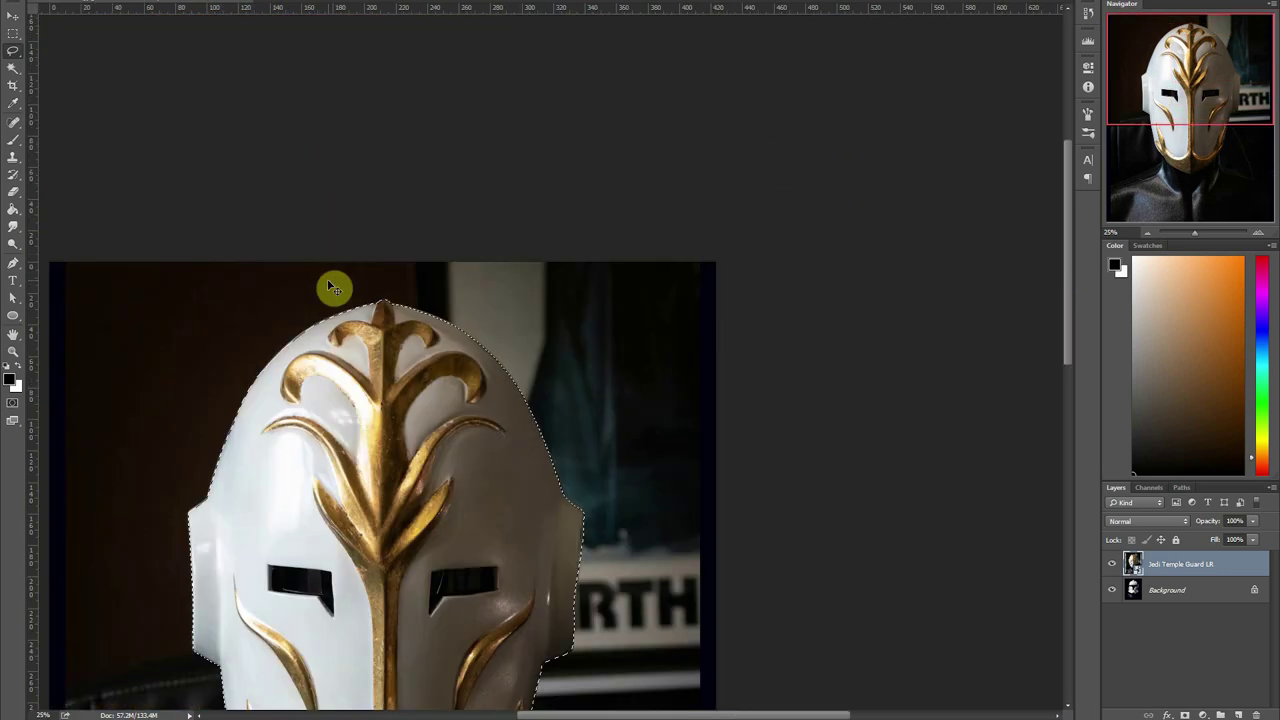
Bring back the dropped figure selection and turn it into a layer mask on the "Jedi Temple Guard LR" layer
left_click(333, 287)
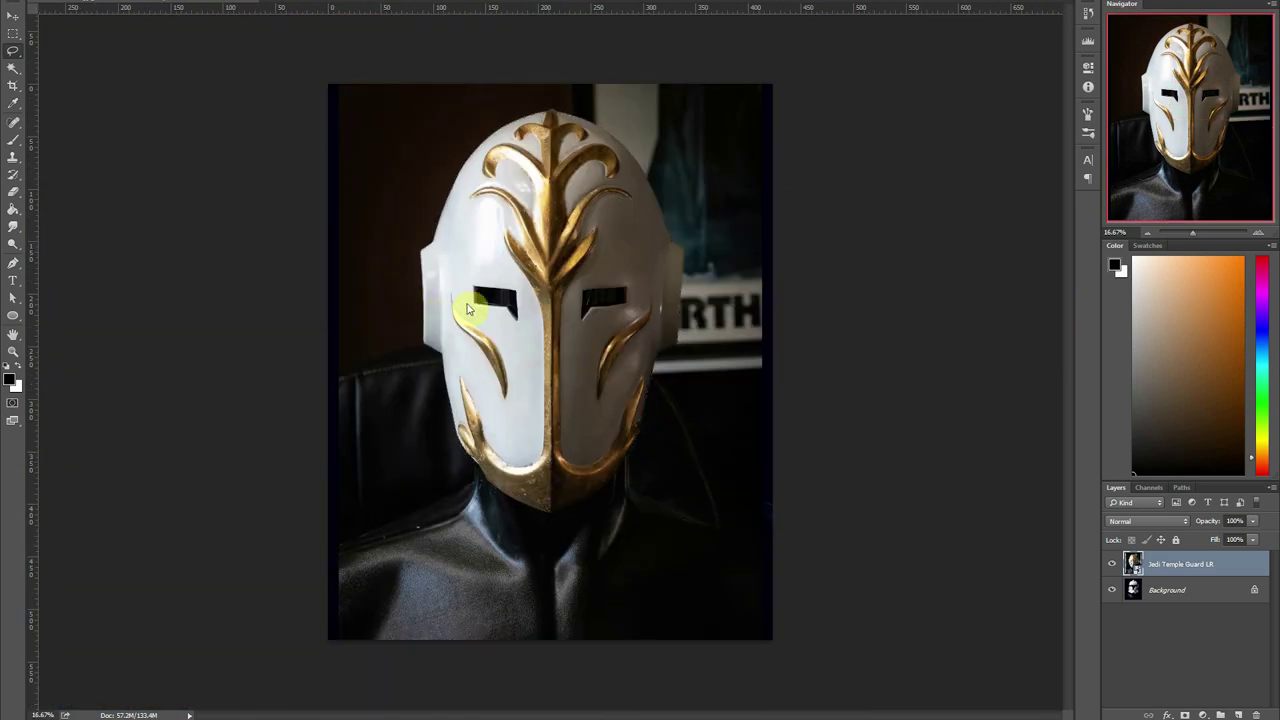
key("ctrl+z")
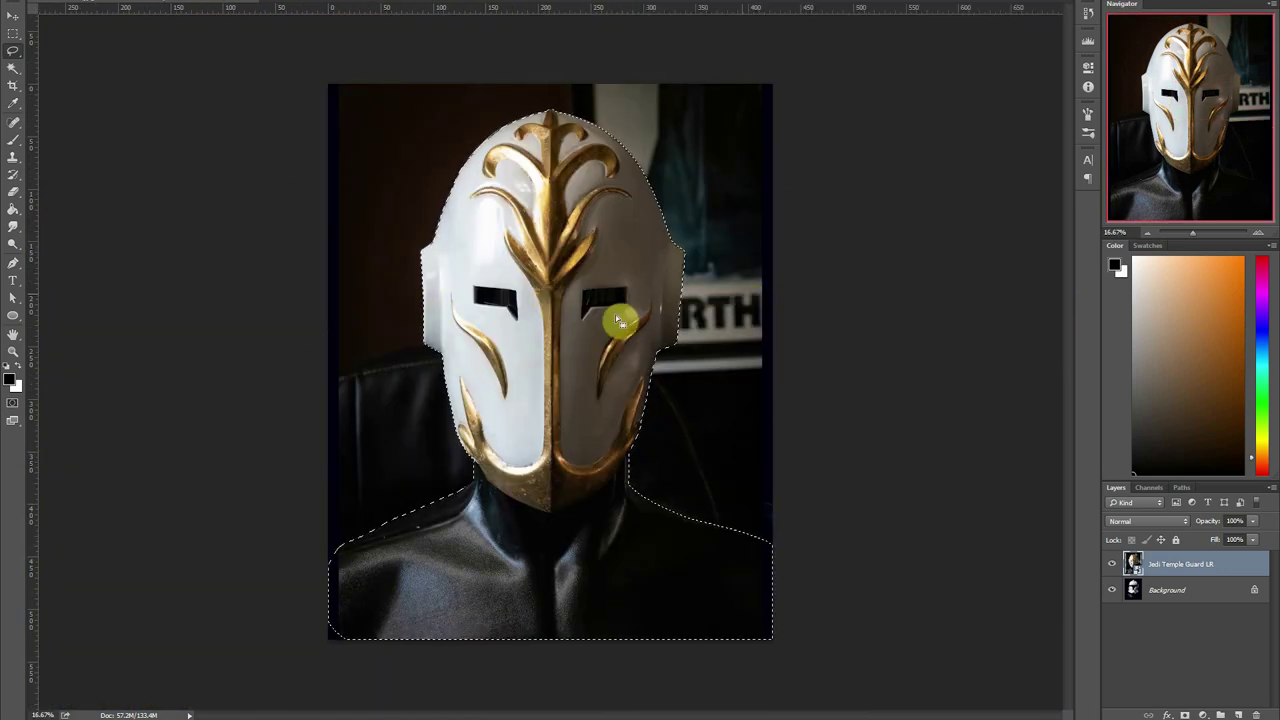
left_click(1184, 715)
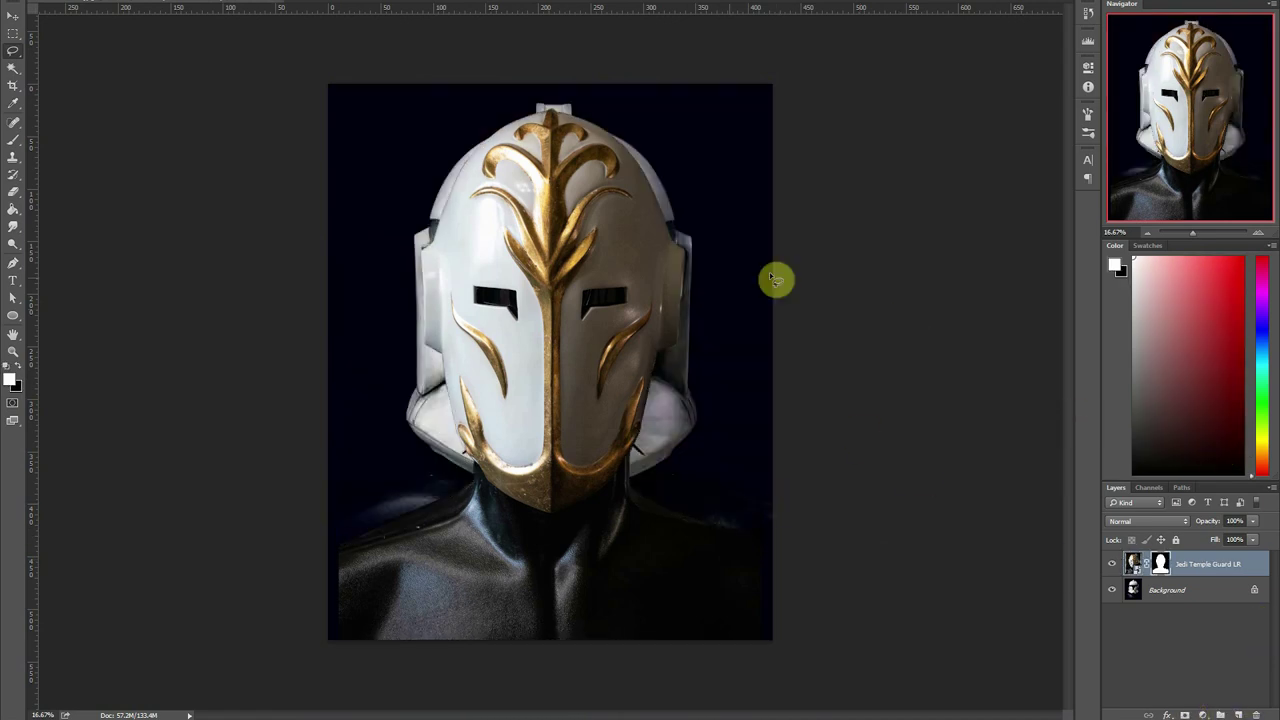
Add a new layer directly above the Background and fill it with black
left_click(1175, 590)
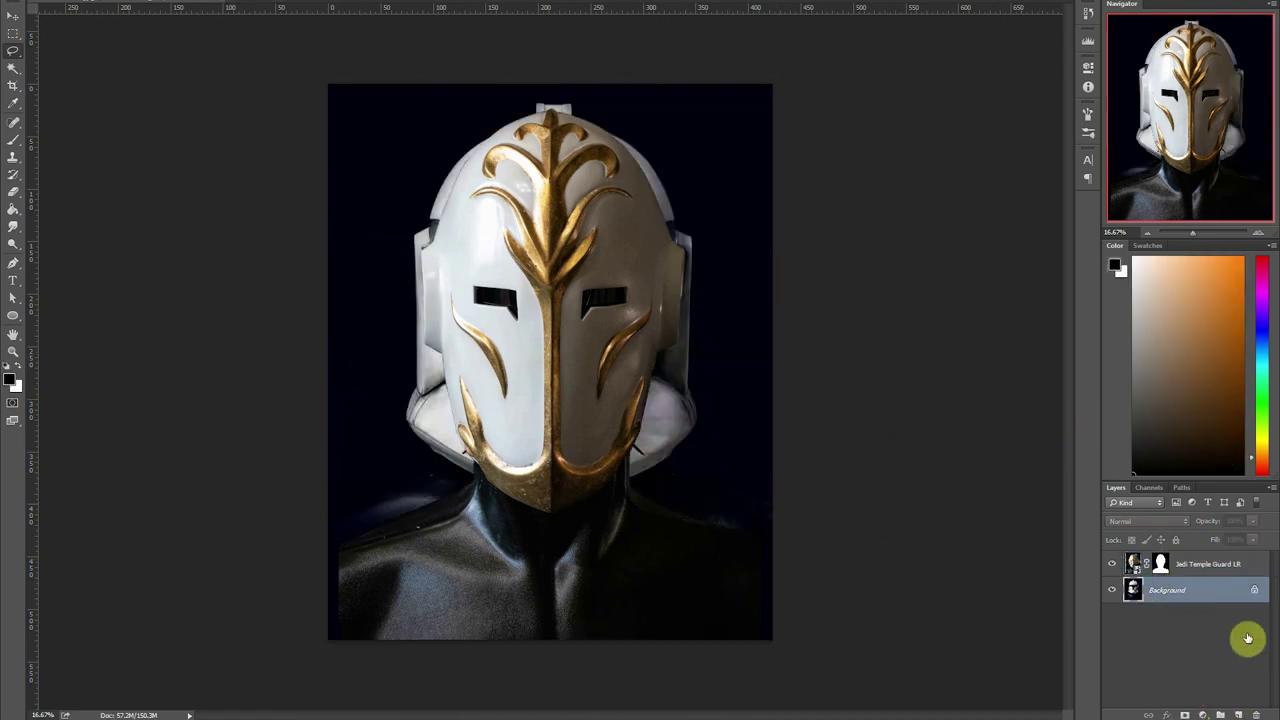
left_click(1240, 714)
left_click(13, 208)
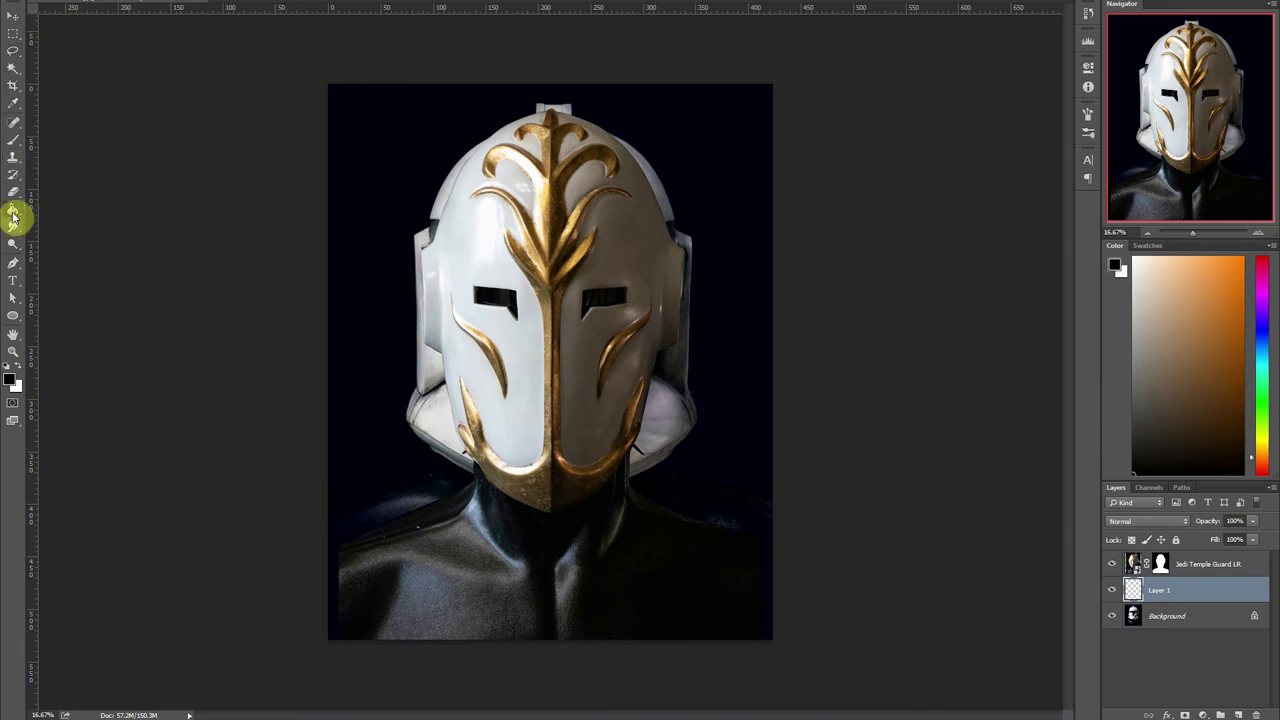
left_click(418, 398)
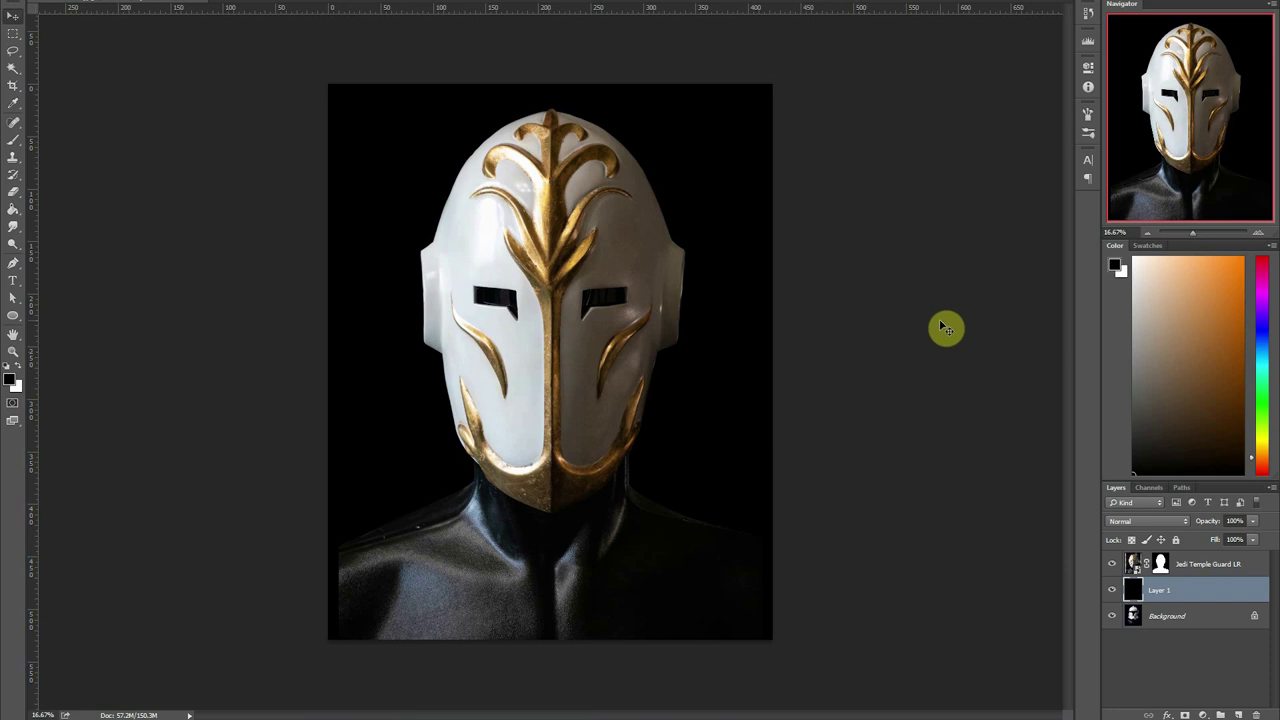
Paint white with a small brush on the photo's layer mask along the bright side's ear piece and cheek edge
key("ctrl+plus")
key("ctrl+plus")
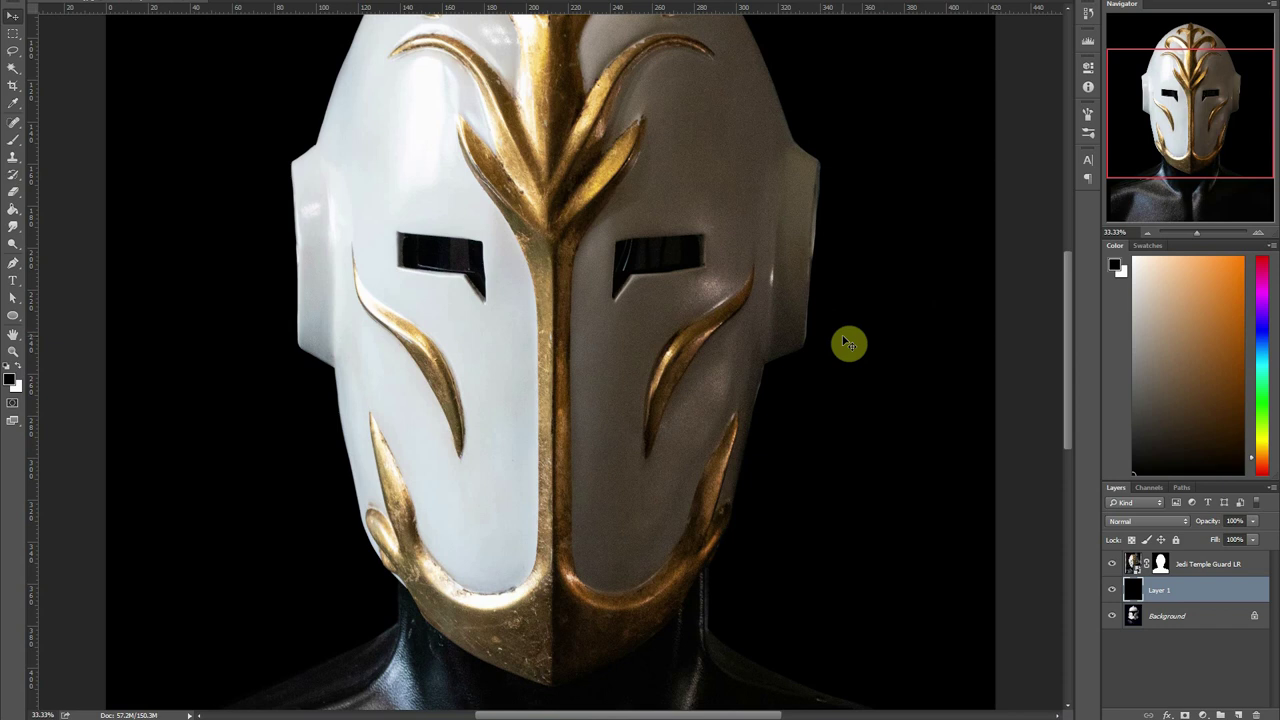
left_click(13, 139)
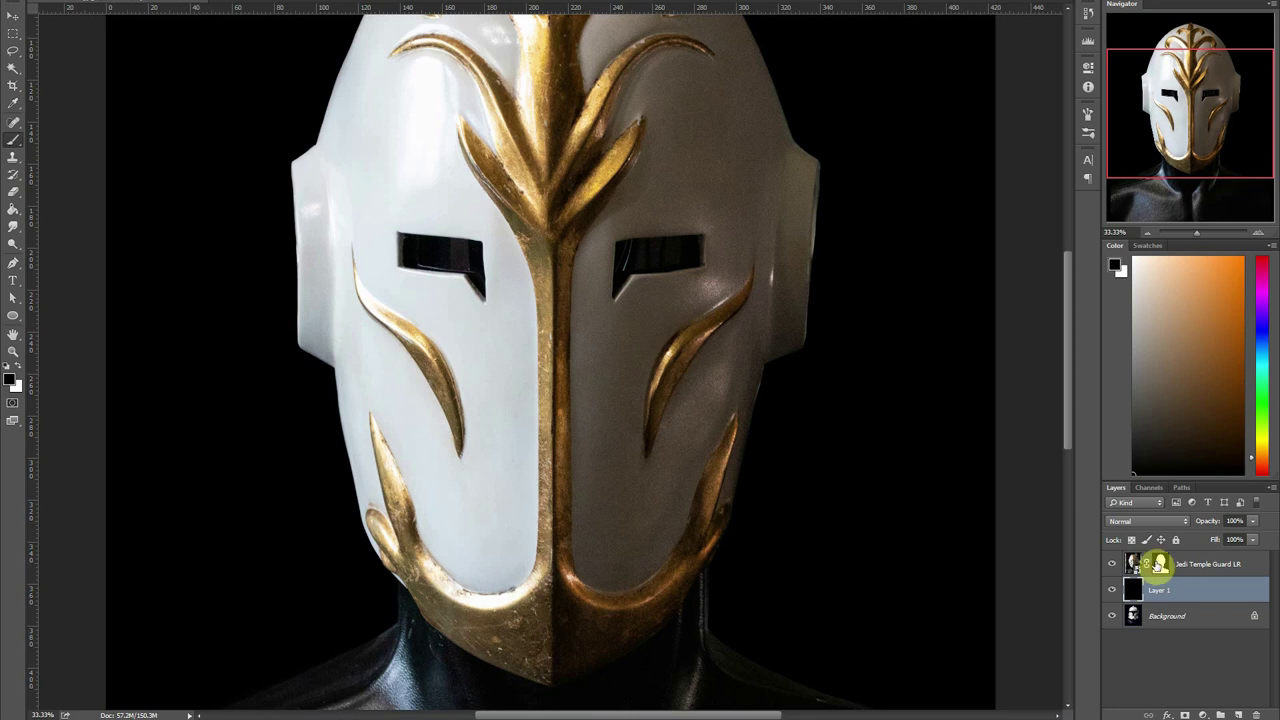
left_click(1160, 566)
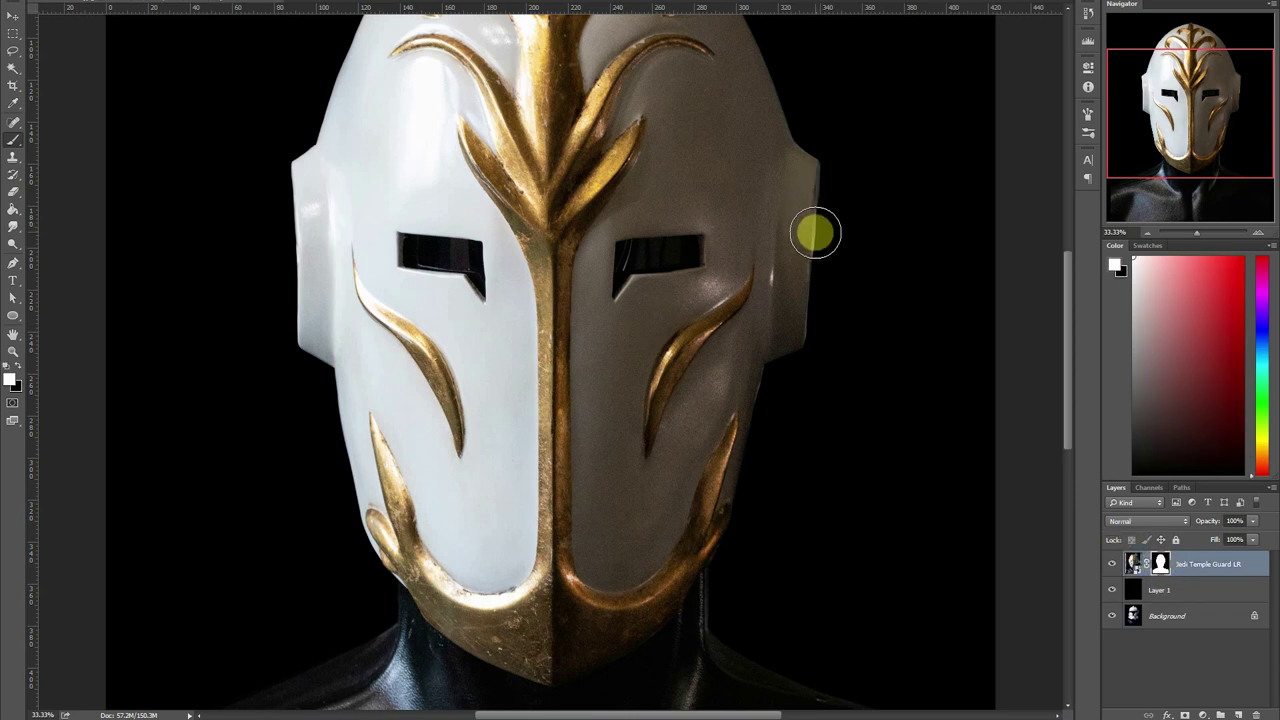
scroll(815, 232, "up", 3)
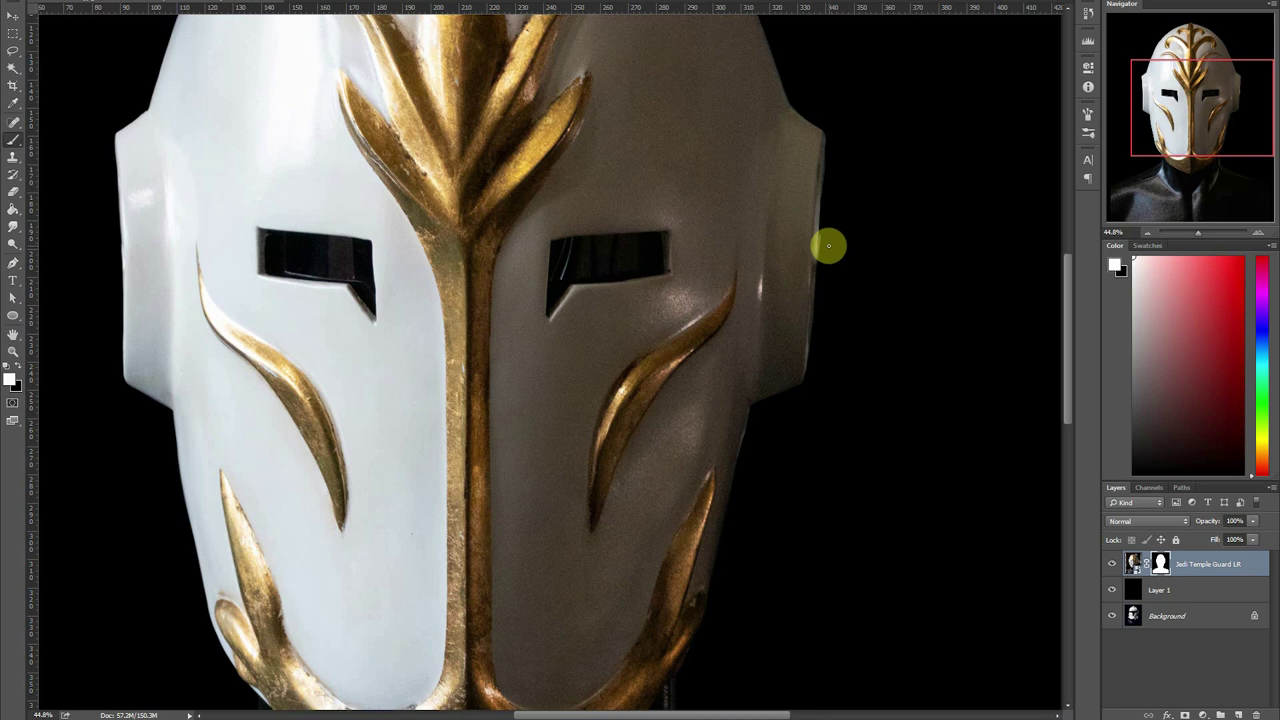
key("x")
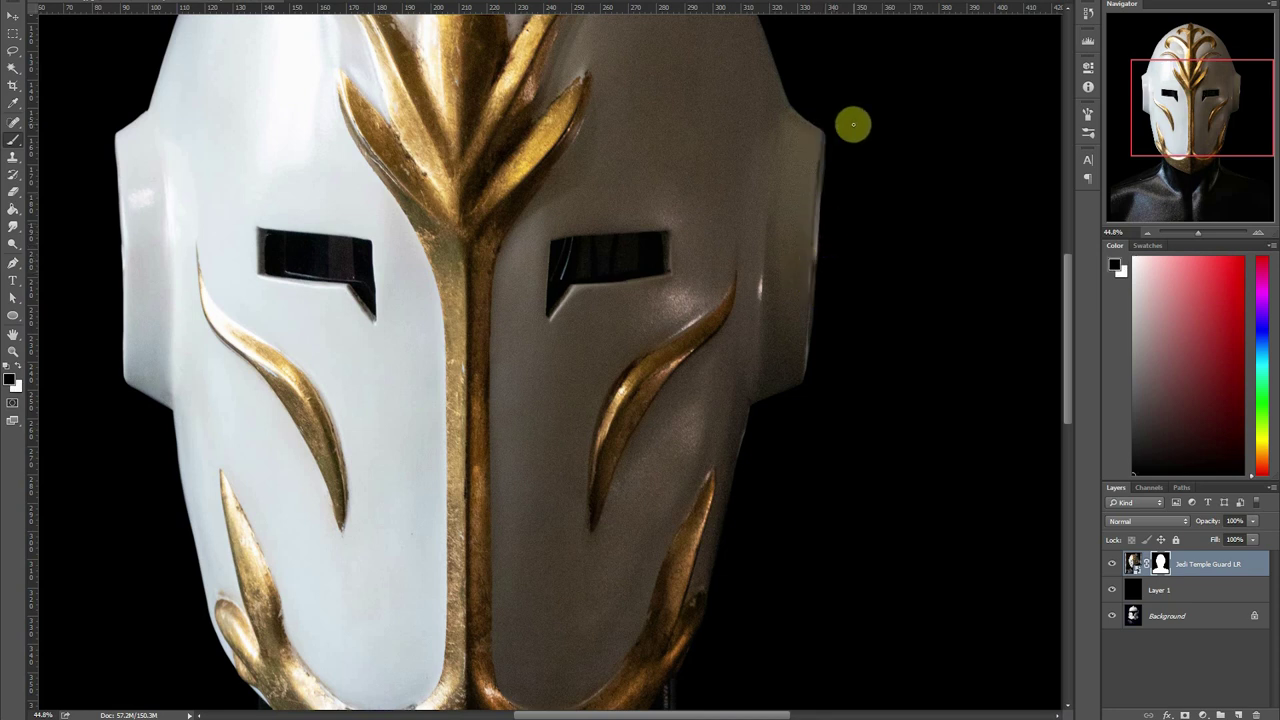
key("x")
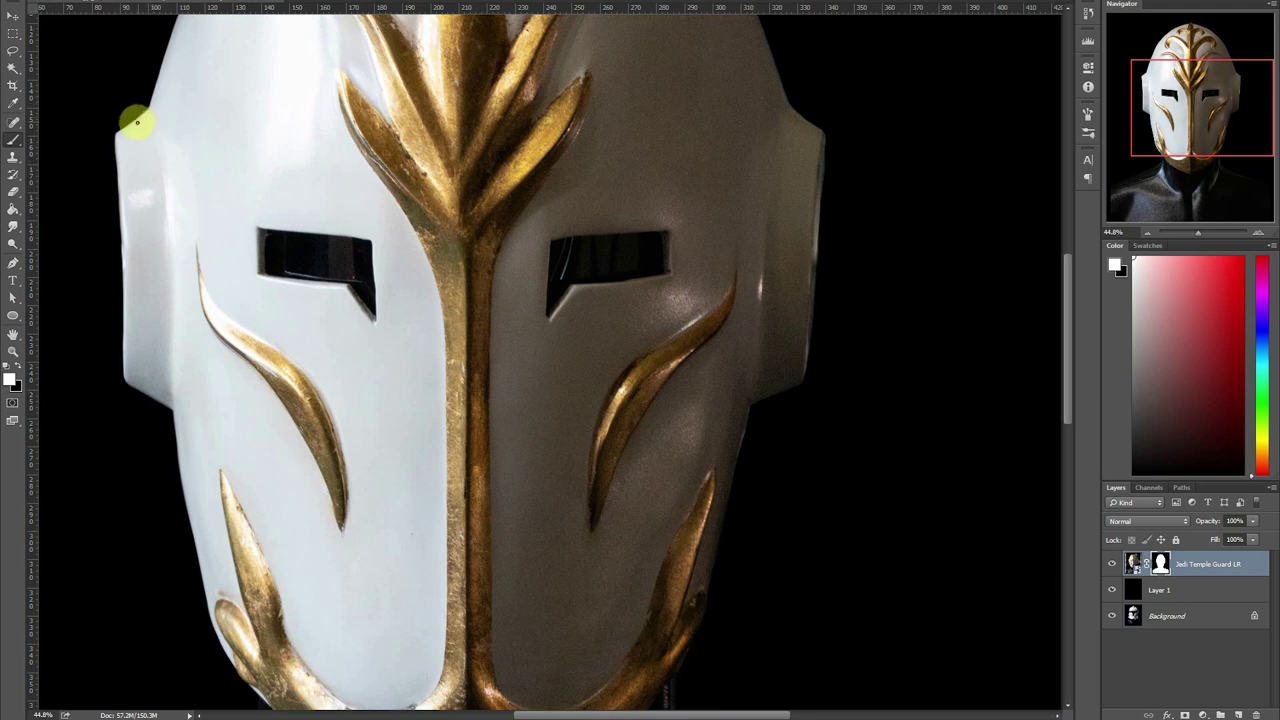
mouse_move(117, 134)
left_mouse_down()
mouse_move(118, 173)
mouse_move(116, 141)
mouse_move(121, 375)
mouse_move(175, 413)
mouse_move(171, 403)
mouse_move(212, 598)
left_mouse_up()
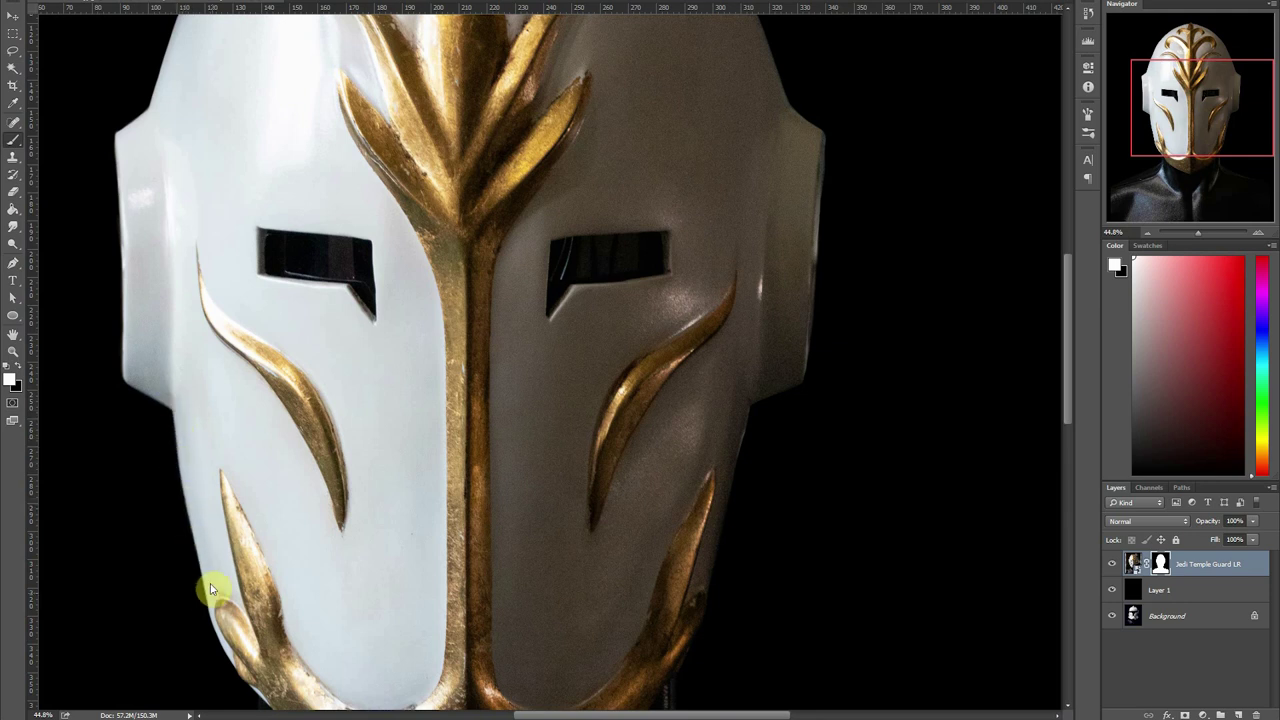
Refine the layer mask with white along the bright side's lower cheek, down to the gold jaw trim
left_click_drag(1068, 342, 1063, 423)
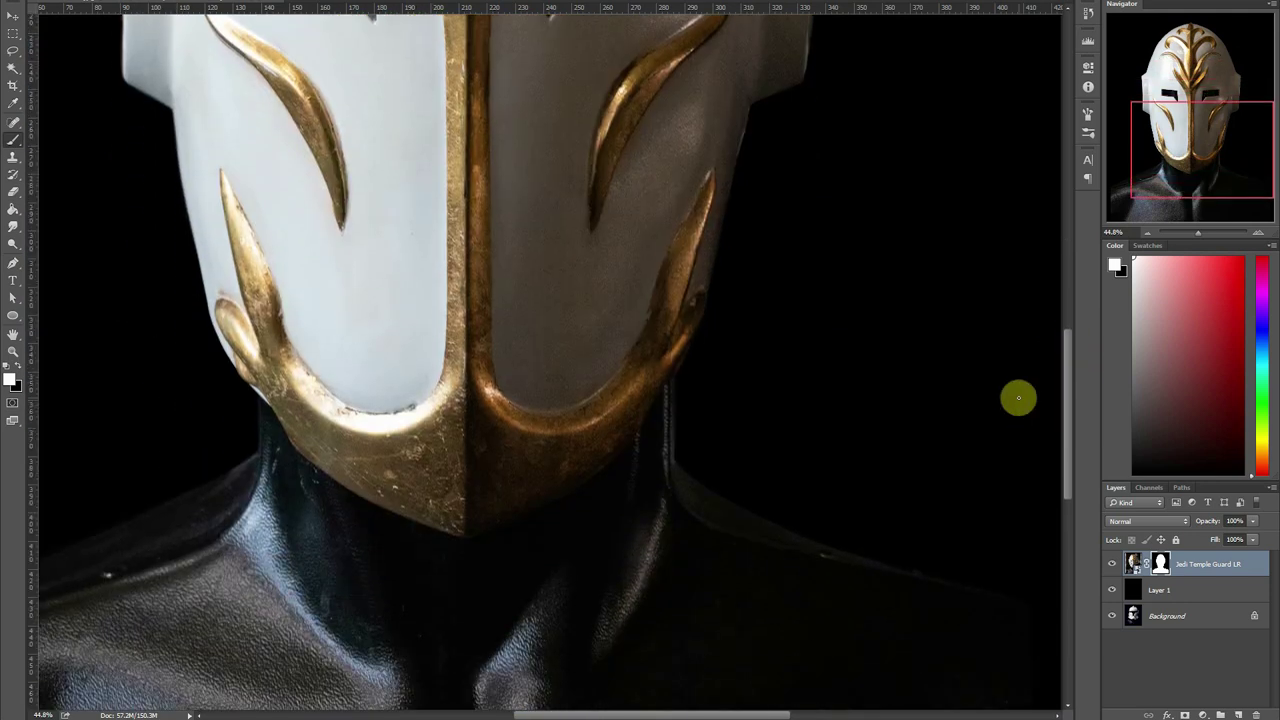
left_click_drag(198, 263, 214, 337)
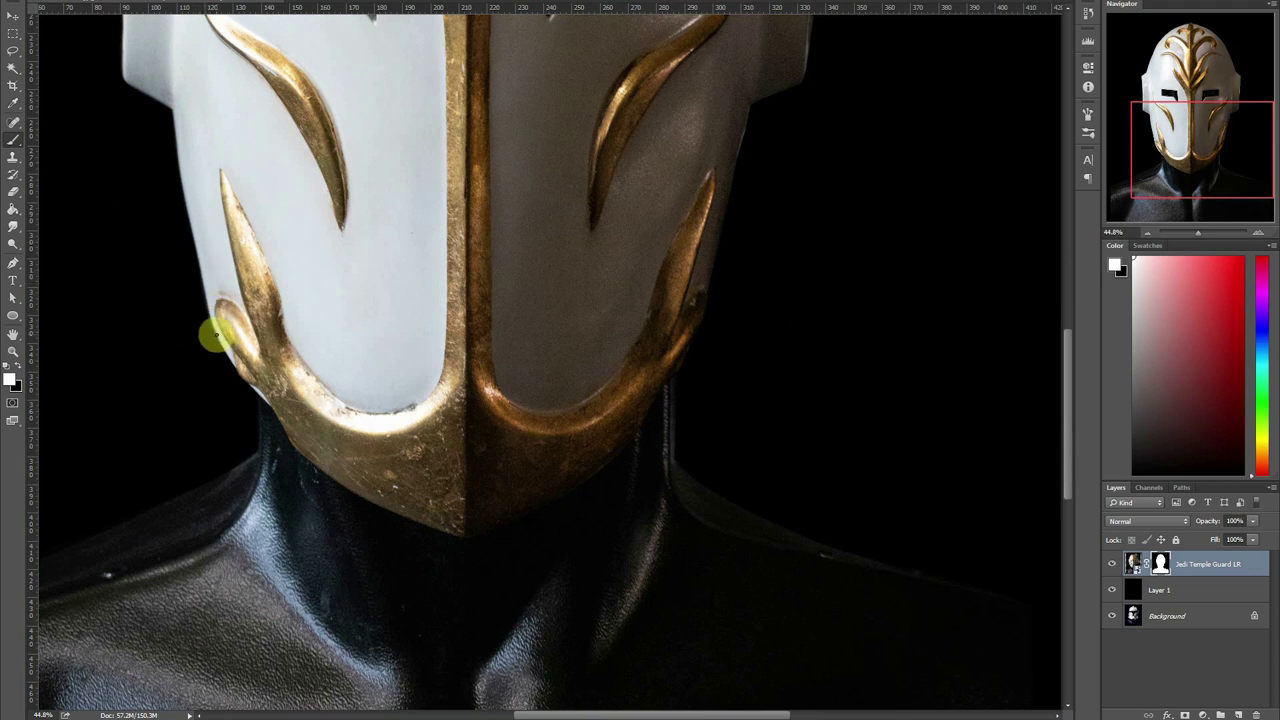
key("x")
key("ctrl+minus")
key("ctrl+minus")
key("ctrl+minus")
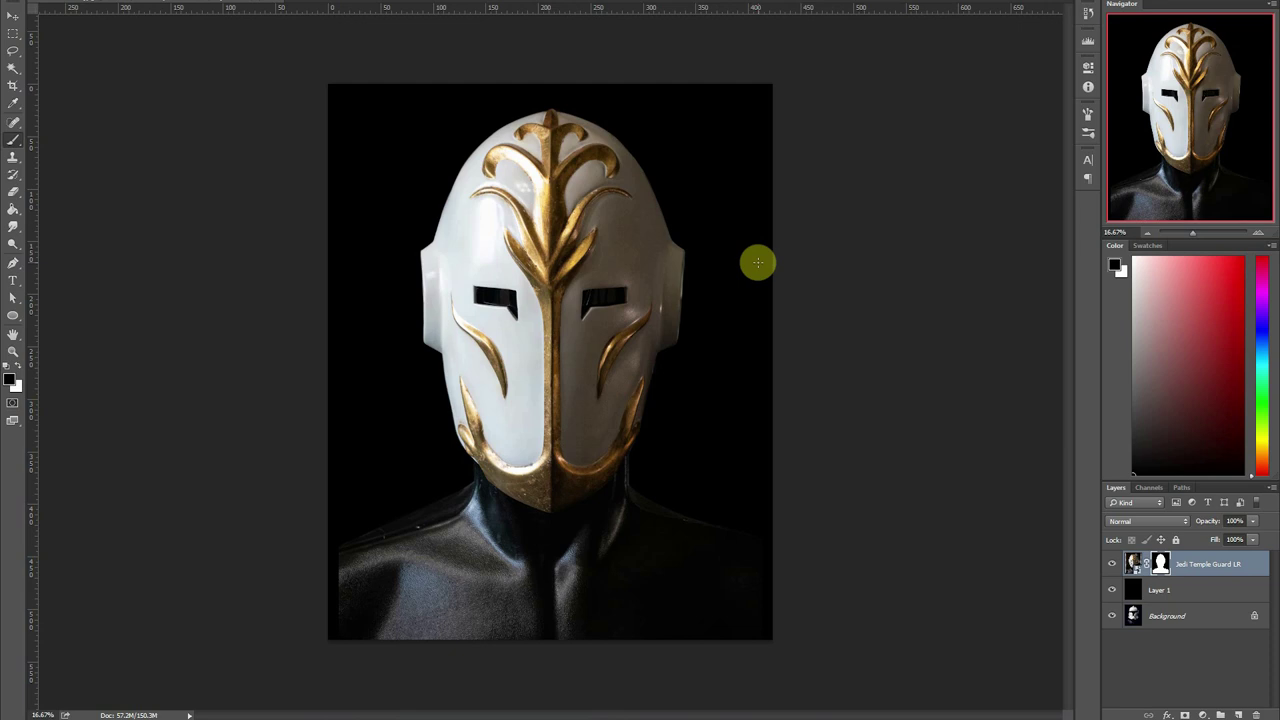
Add a new top layer and paint black with a large soft brush to fade the shoulders' outer and lower edges
left_click(1240, 713)
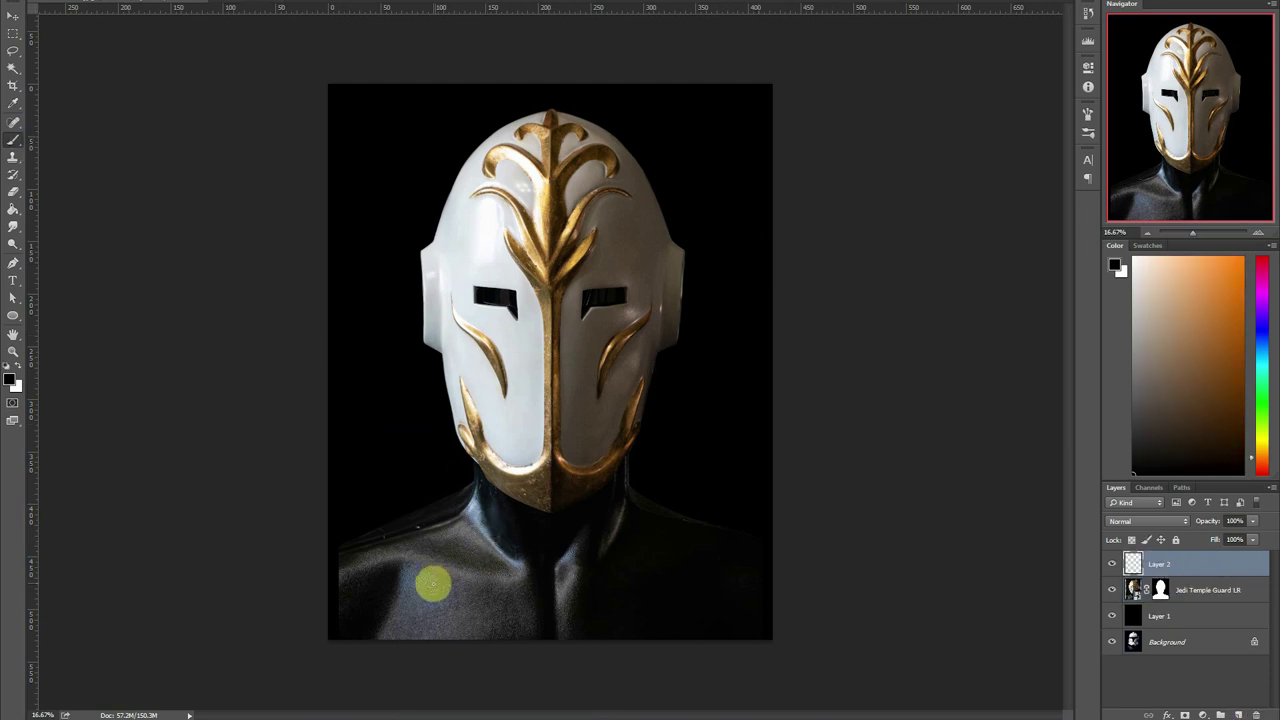
key("bracketright")
key("bracketright")
key("bracketright")
key("bracketright")
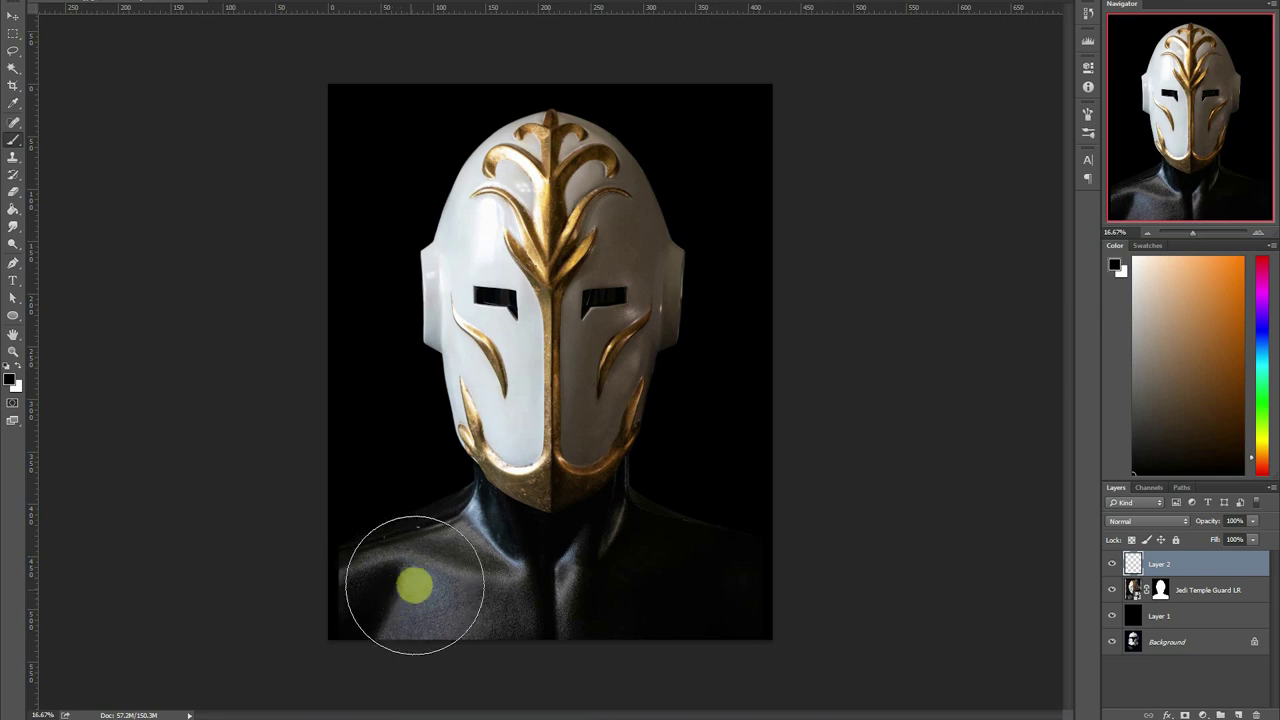
left_click_drag(311, 643, 300, 534)
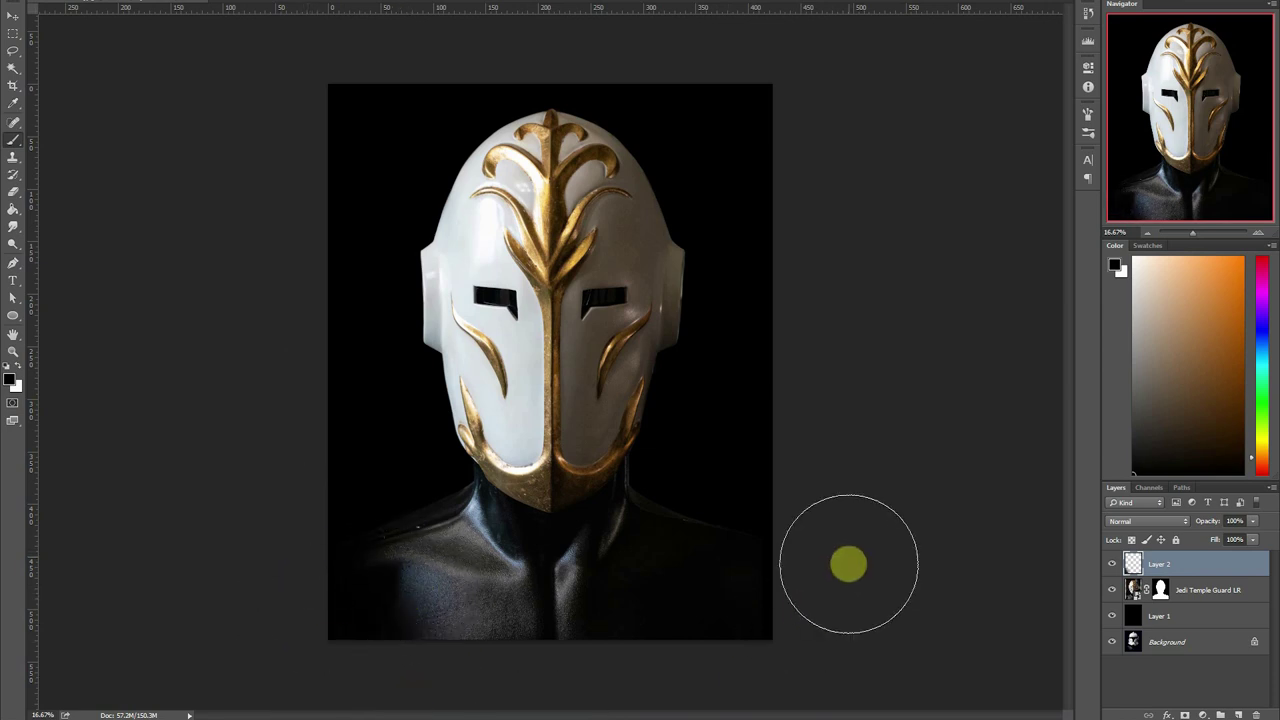
left_click_drag(371, 571, 491, 691)
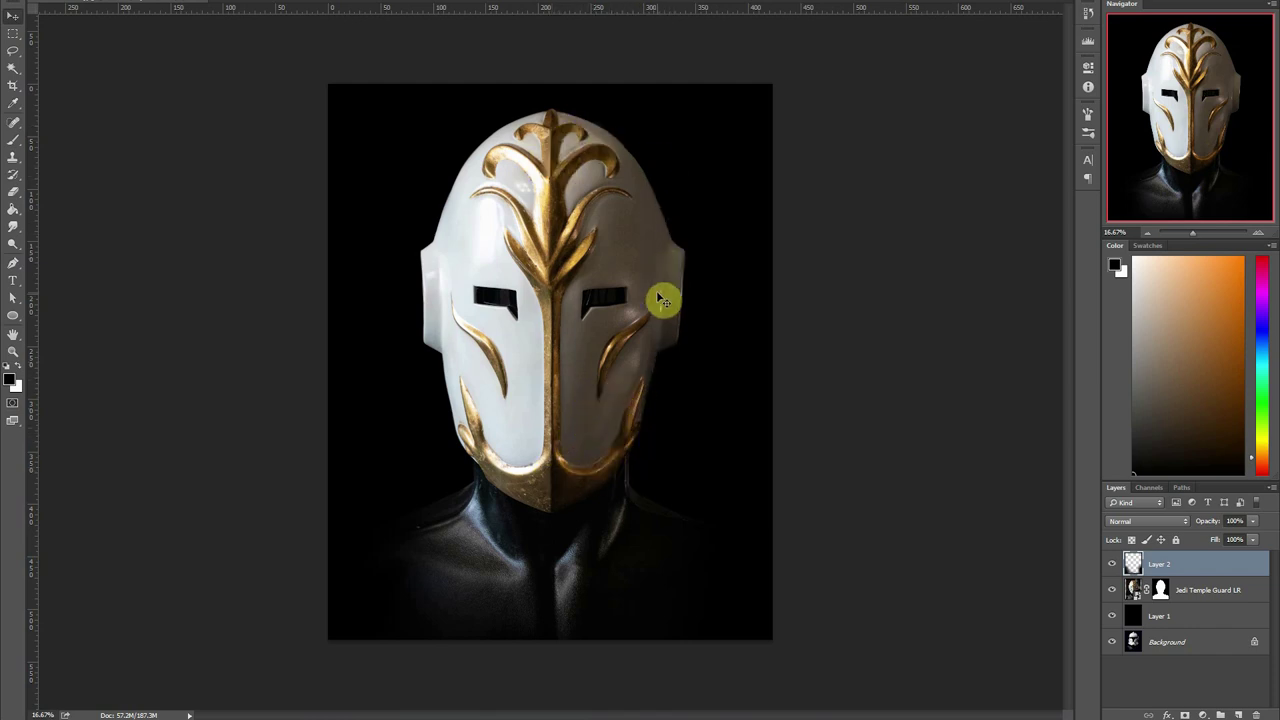
Duplicate the "Jedi Temple Guard LR" layer and rasterize the copy for use with the Dodge tool
left_click(1137, 590)
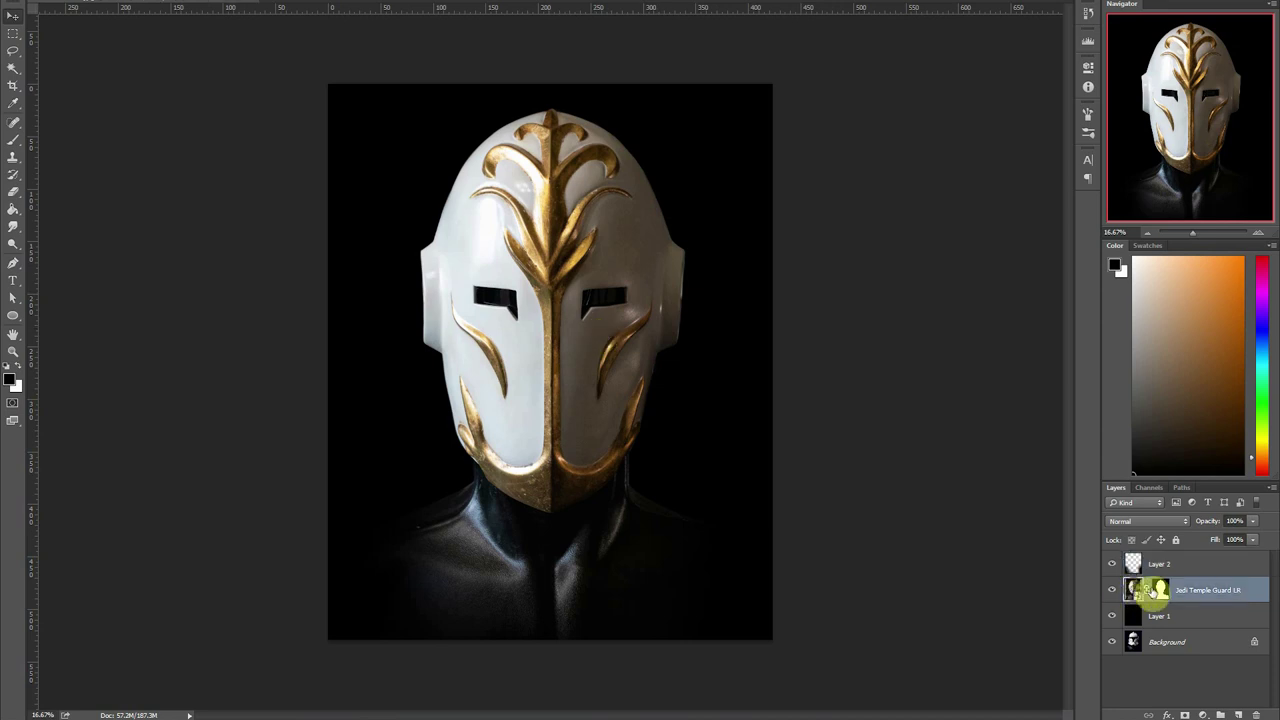
key("ctrl+j")
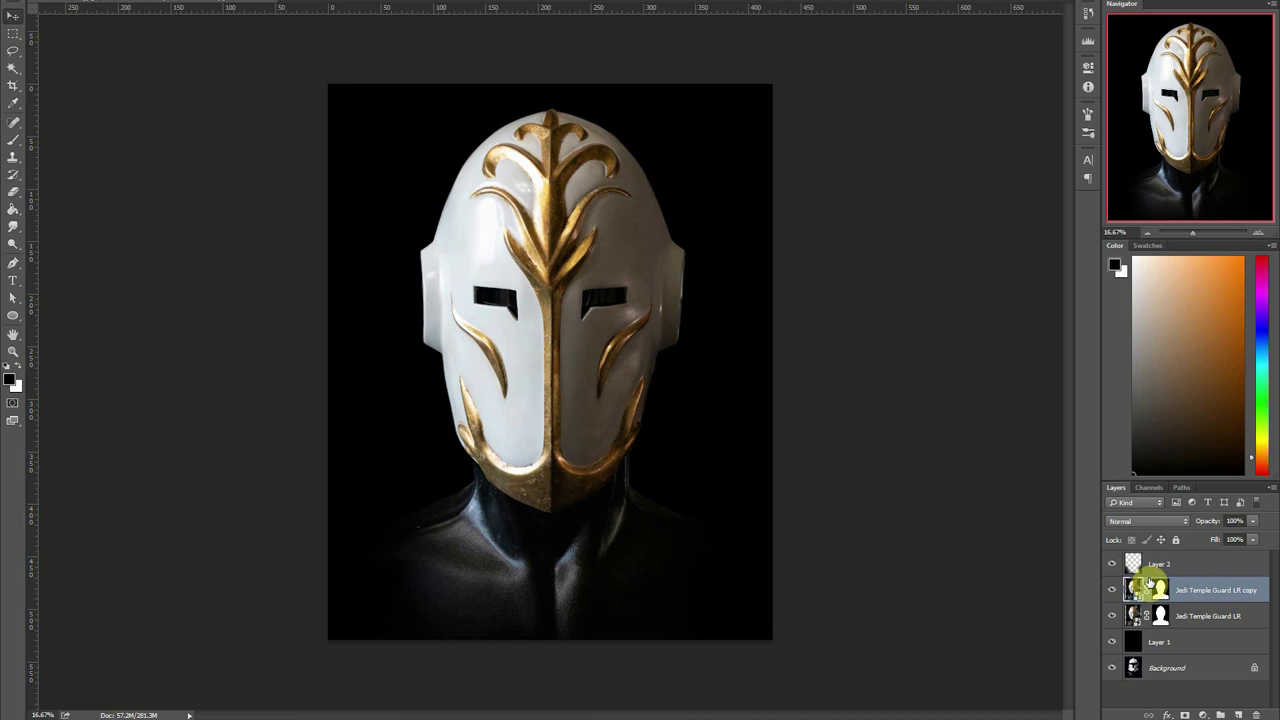
left_click_drag(14, 245, 64, 244)
left_click(64, 244)
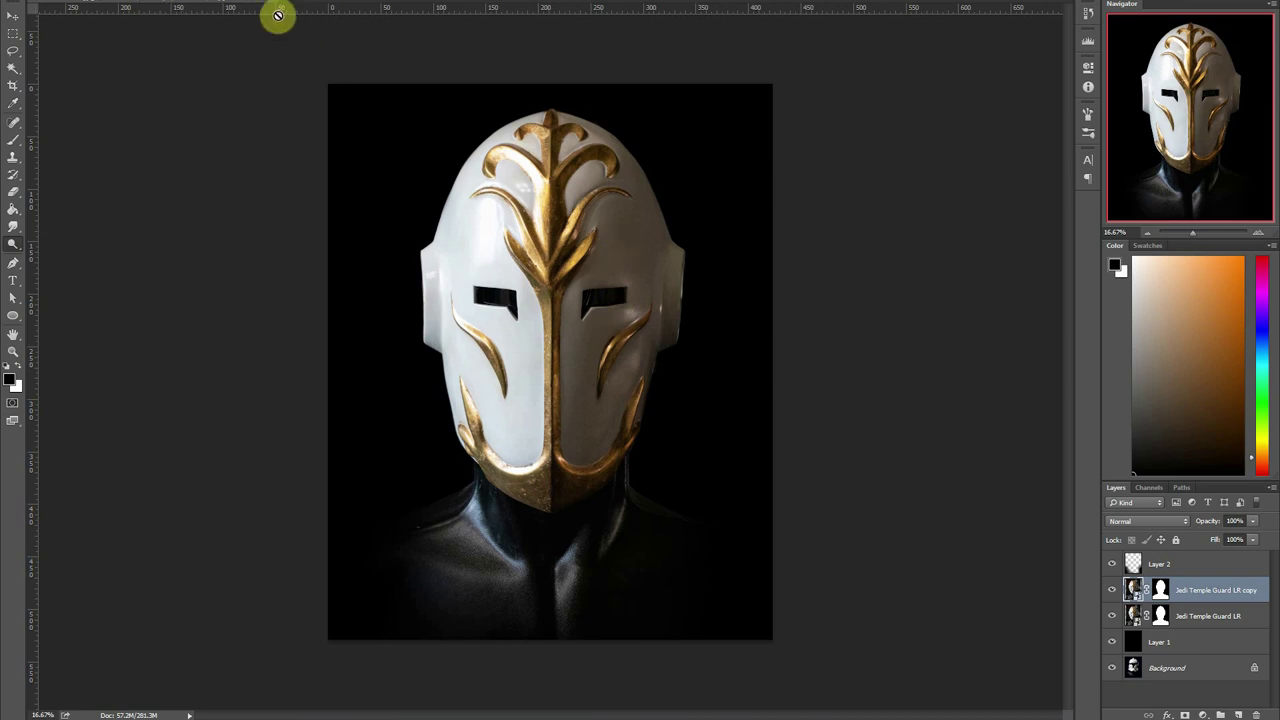
left_click(603, 338)
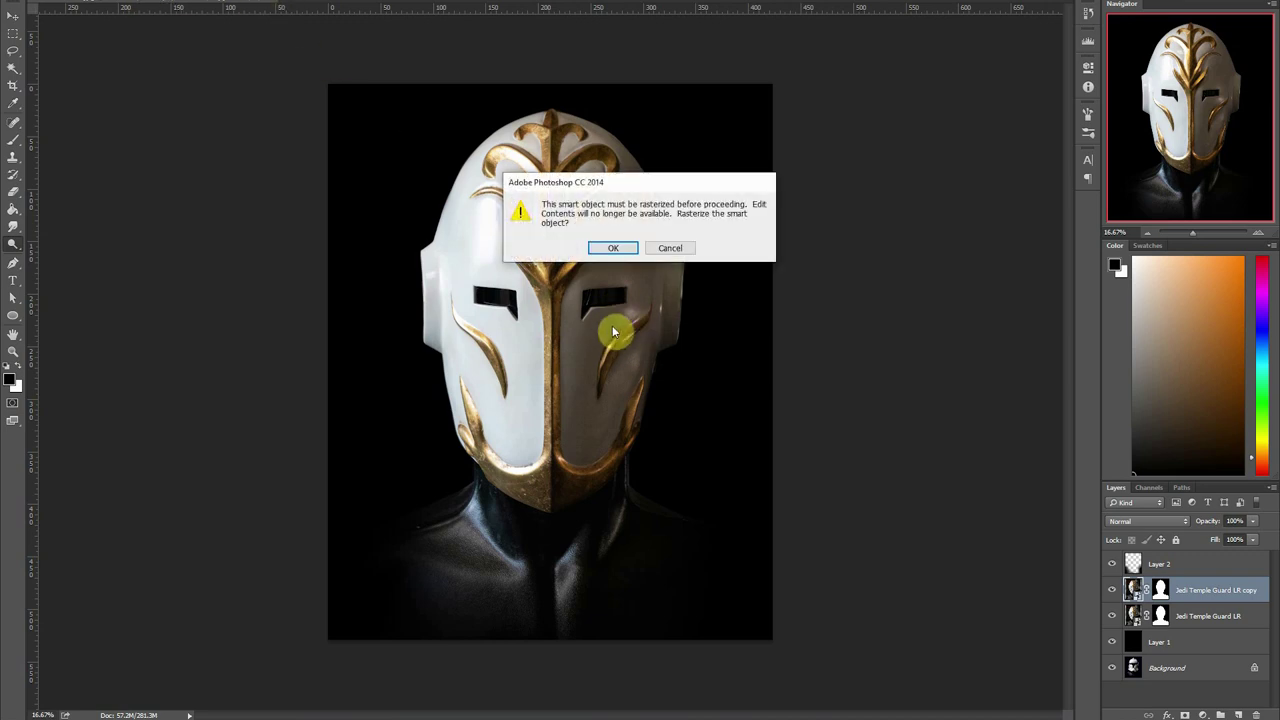
left_click(614, 249)
Dodge the shaded half of the helmet's face on the rasterized copy, from the eye slit down to the jaw
mouse_move(583, 331)
left_mouse_down()
mouse_move(582, 295)
mouse_move(584, 471)
mouse_move(601, 294)
mouse_move(576, 548)
mouse_move(591, 353)
mouse_move(637, 264)
mouse_move(584, 403)
mouse_move(601, 470)
mouse_move(653, 398)
mouse_move(653, 216)
mouse_move(631, 182)
mouse_move(582, 404)
mouse_move(637, 306)
mouse_move(632, 210)
mouse_move(575, 462)
mouse_move(462, 586)
mouse_move(375, 327)
left_mouse_up()
mouse_move(589, 281)
left_mouse_down()
mouse_move(578, 498)
mouse_move(593, 347)
mouse_move(654, 228)
mouse_move(623, 217)
mouse_move(529, 480)
mouse_move(595, 426)
mouse_move(663, 244)
mouse_move(538, 528)
mouse_move(669, 234)
mouse_move(660, 131)
mouse_move(629, 143)
mouse_move(677, 392)
mouse_move(655, 493)
mouse_move(630, 130)
mouse_move(611, 147)
mouse_move(579, 429)
mouse_move(668, 507)
mouse_move(745, 267)
mouse_move(626, 199)
mouse_move(628, 357)
mouse_move(750, 521)
mouse_move(639, 223)
mouse_move(666, 298)
mouse_move(700, 528)
mouse_move(712, 343)
mouse_move(644, 329)
mouse_move(576, 406)
mouse_move(591, 464)
mouse_move(573, 481)
mouse_move(596, 342)
mouse_move(645, 350)
mouse_move(611, 486)
mouse_move(567, 577)
mouse_move(635, 459)
mouse_move(678, 262)
mouse_move(681, 237)
mouse_move(626, 211)
mouse_move(477, 475)
mouse_move(629, 277)
mouse_move(574, 301)
mouse_move(549, 517)
mouse_move(612, 466)
left_mouse_up()
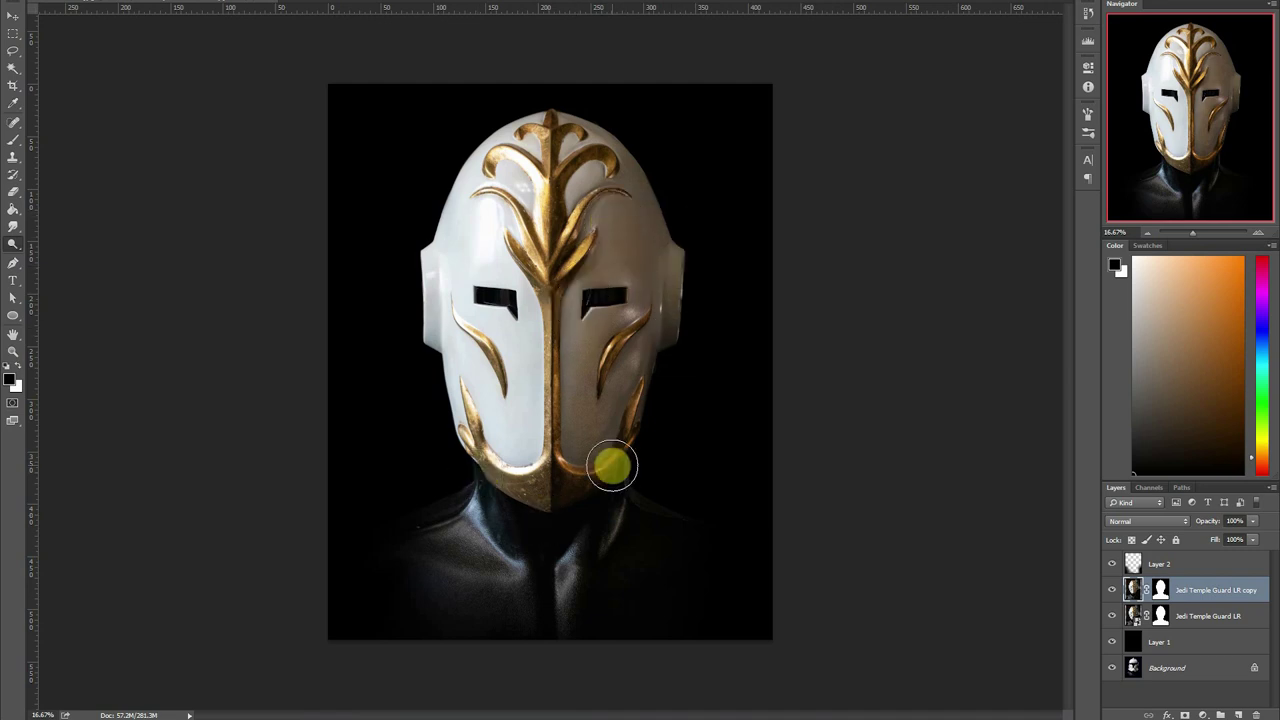
key("ctrl+minus")
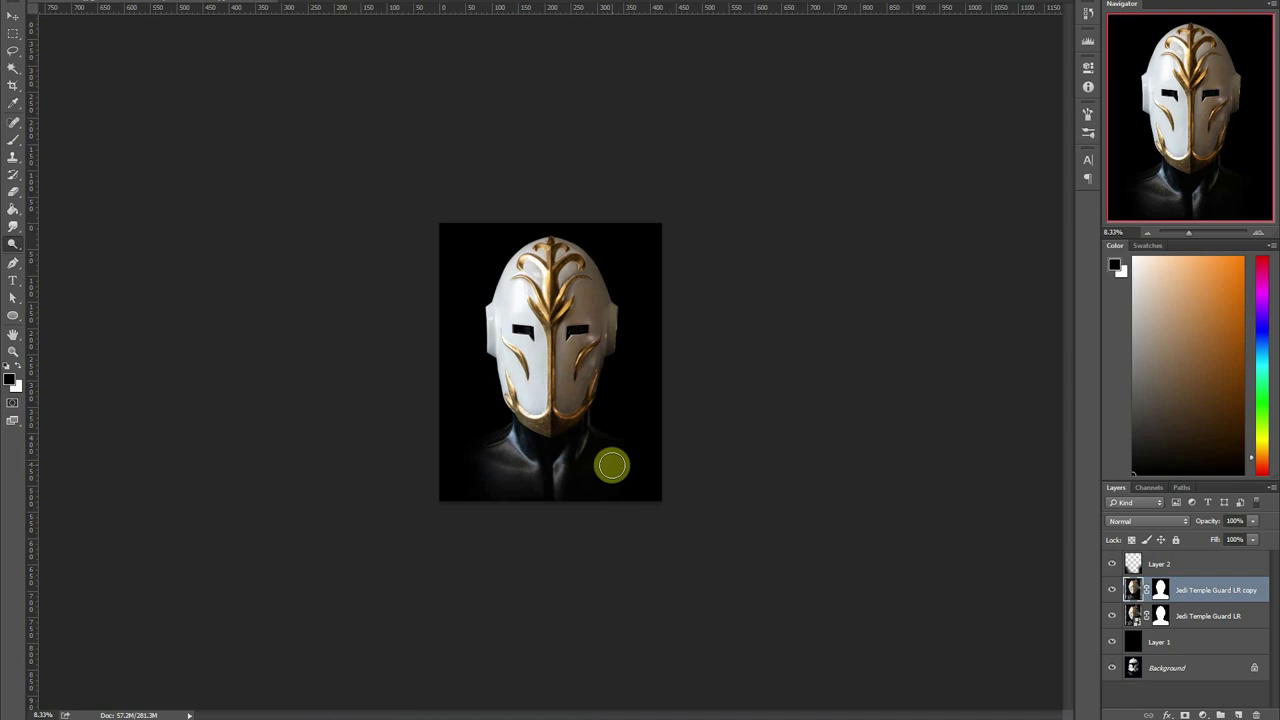
key("ctrl+plus")
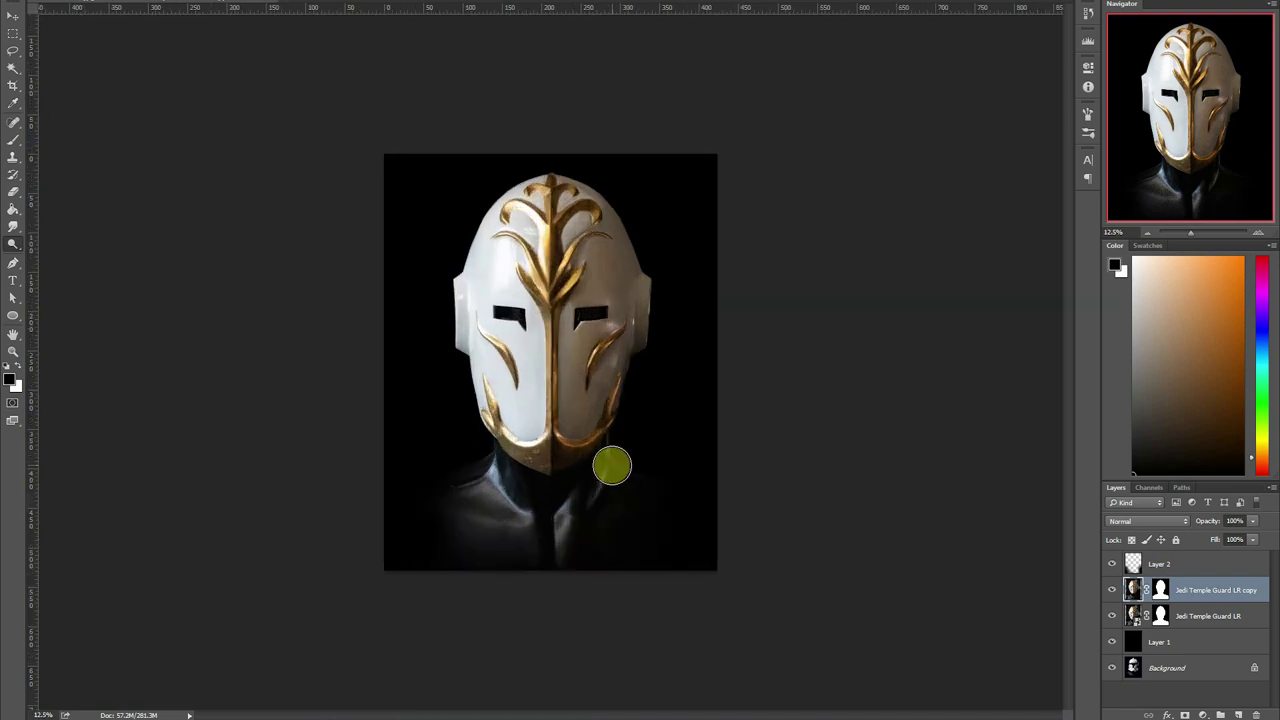
Add a Color Balance adjustment as the topmost layer and set its shadows to -13 on Cyan–Red and +18 on Yellow–Blue
key("ctrl+plus")
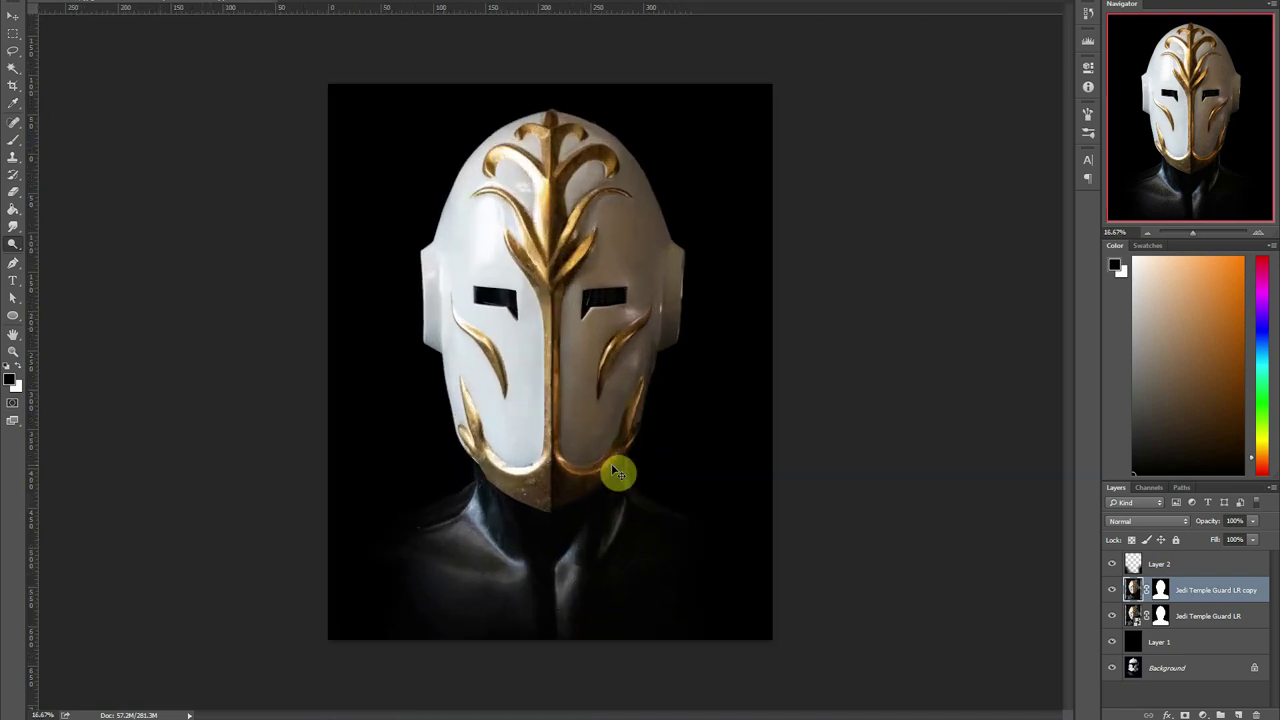
left_click(1228, 594)
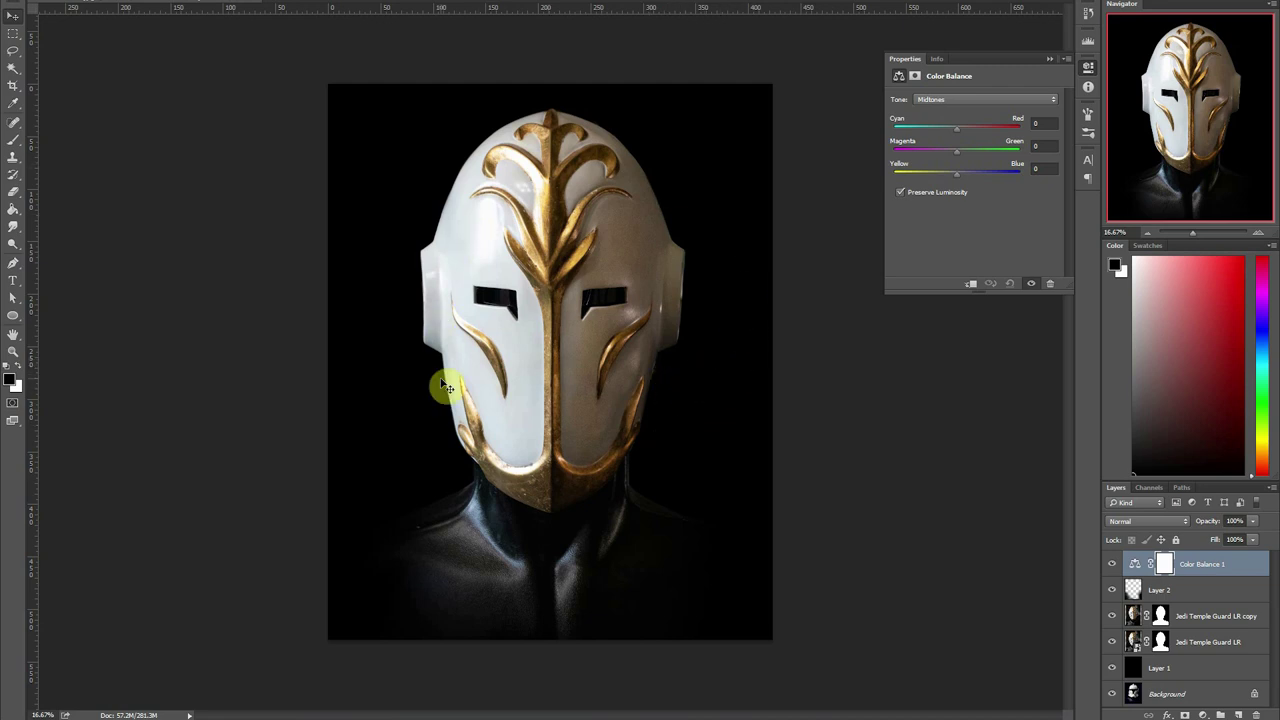
left_click(958, 100)
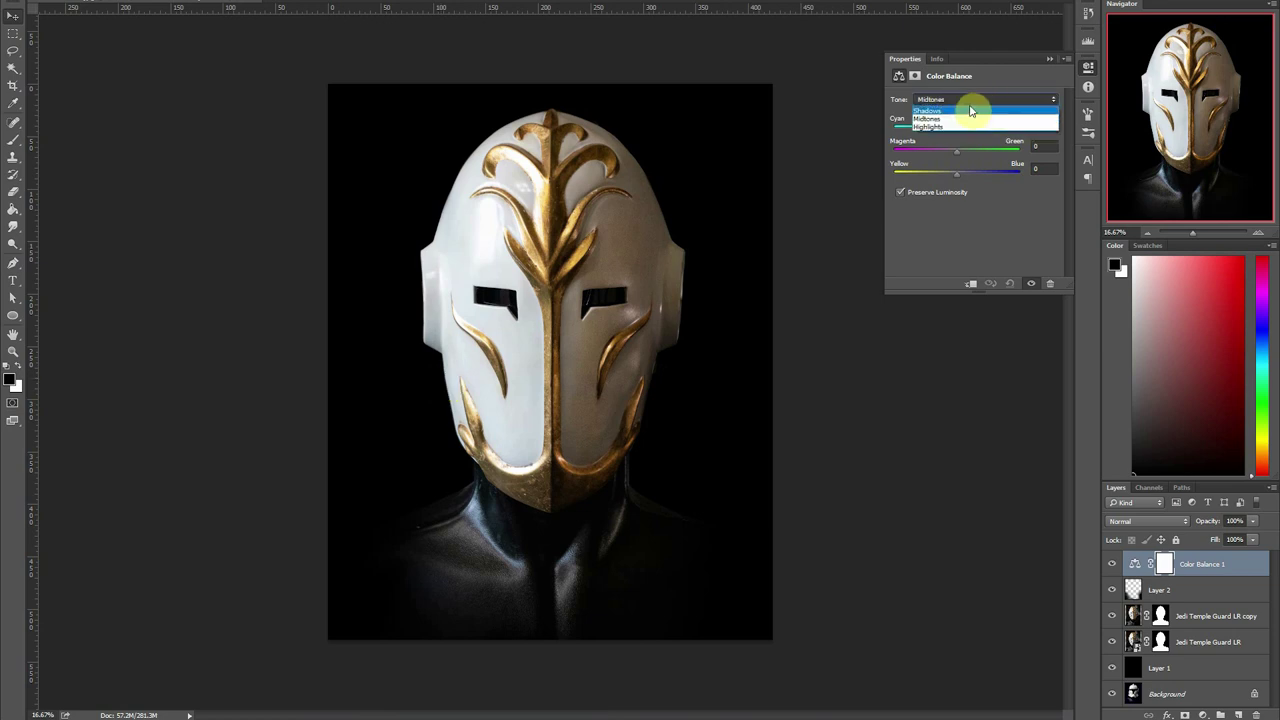
left_click(959, 111)
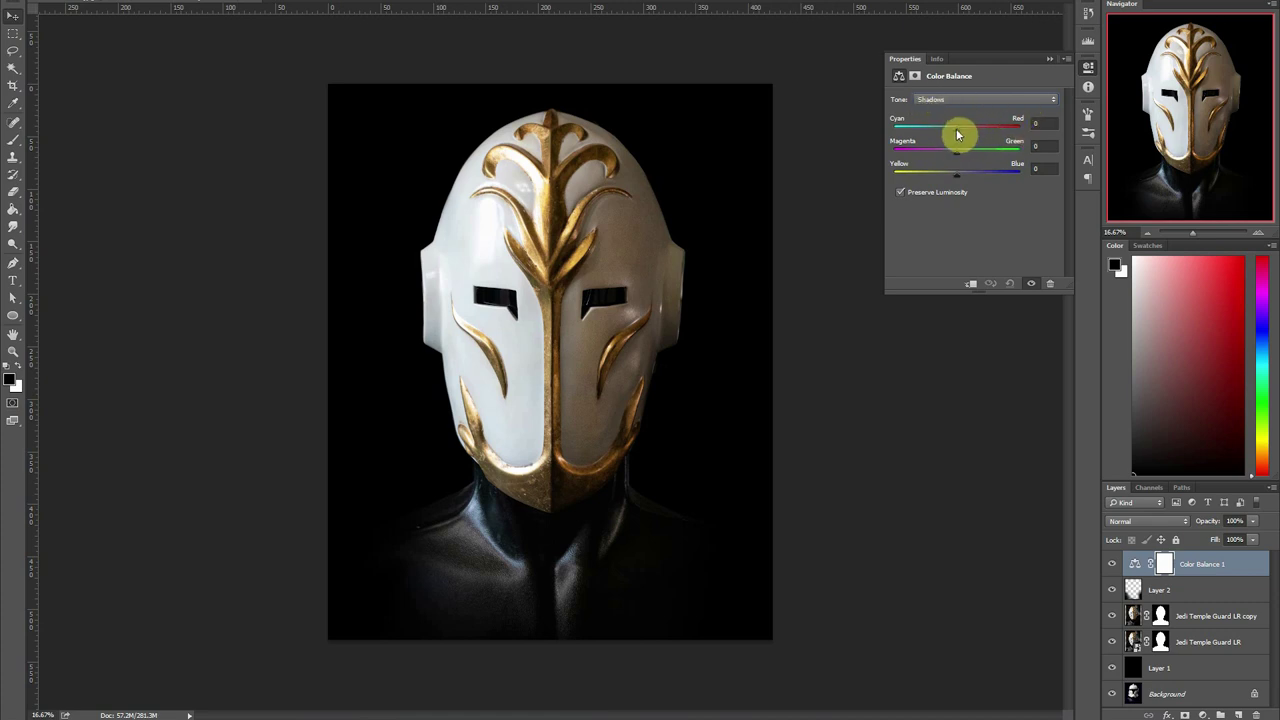
left_click_drag(960, 179, 976, 179)
left_click_drag(967, 180, 967, 183)
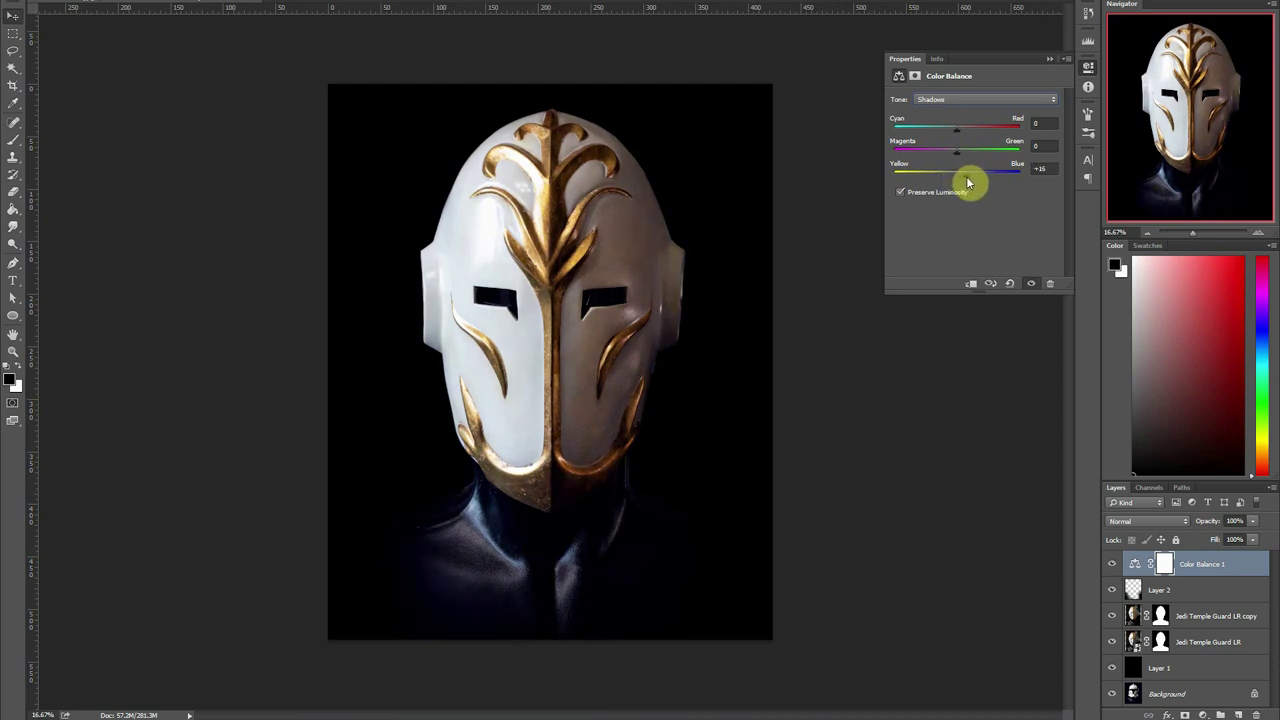
left_click_drag(957, 128, 946, 133)
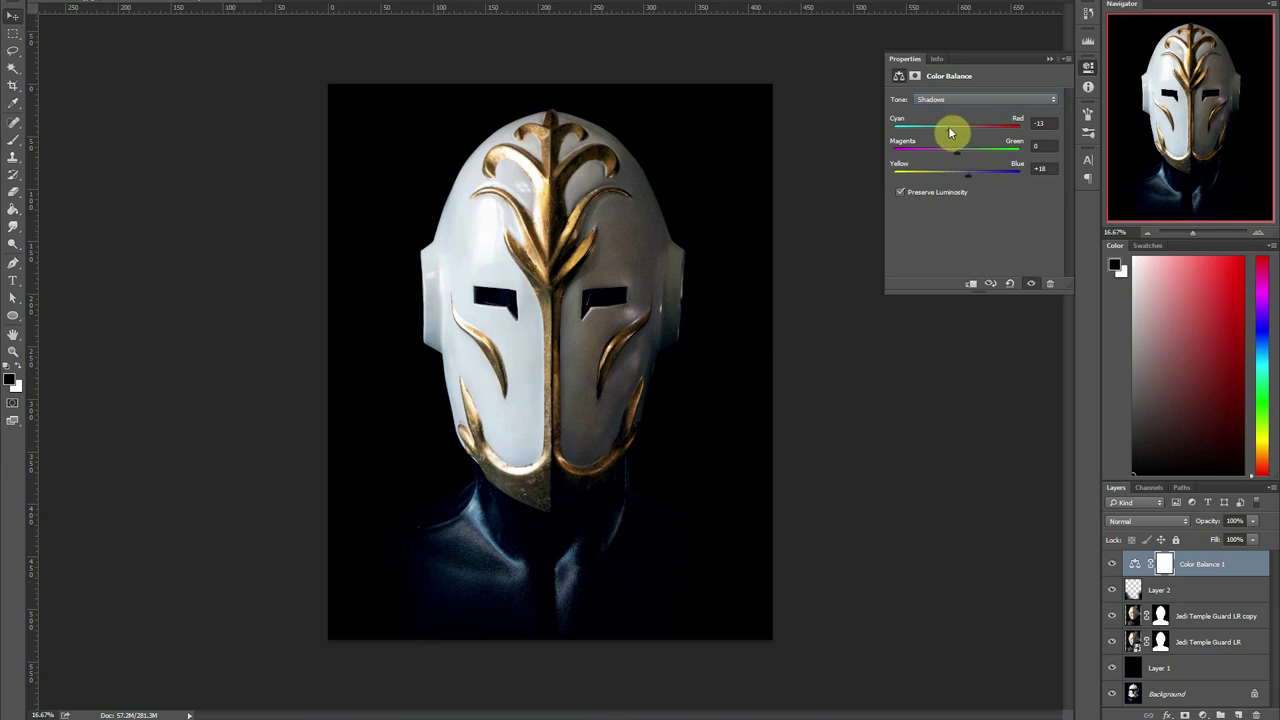
Set the Color Balance midtones to -8 on Cyan–Red and +7 on Yellow–Blue
left_click(960, 101)
left_click(960, 114)
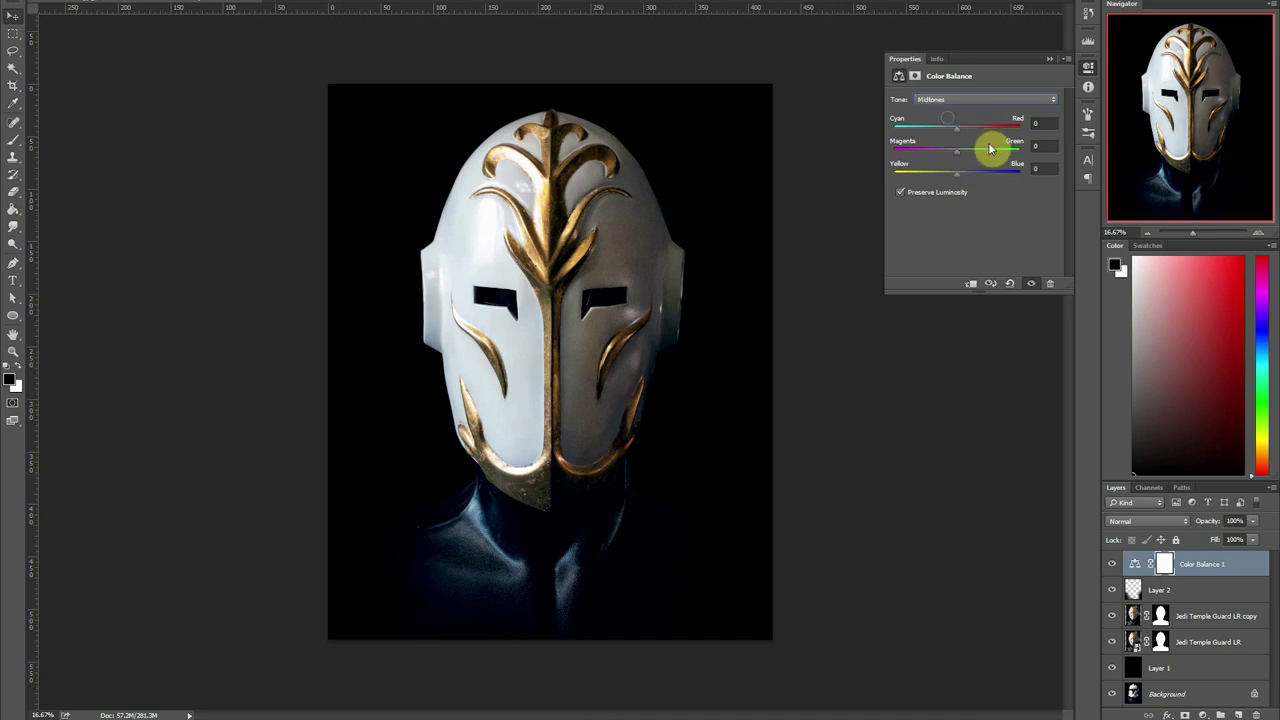
left_click_drag(954, 125, 952, 129)
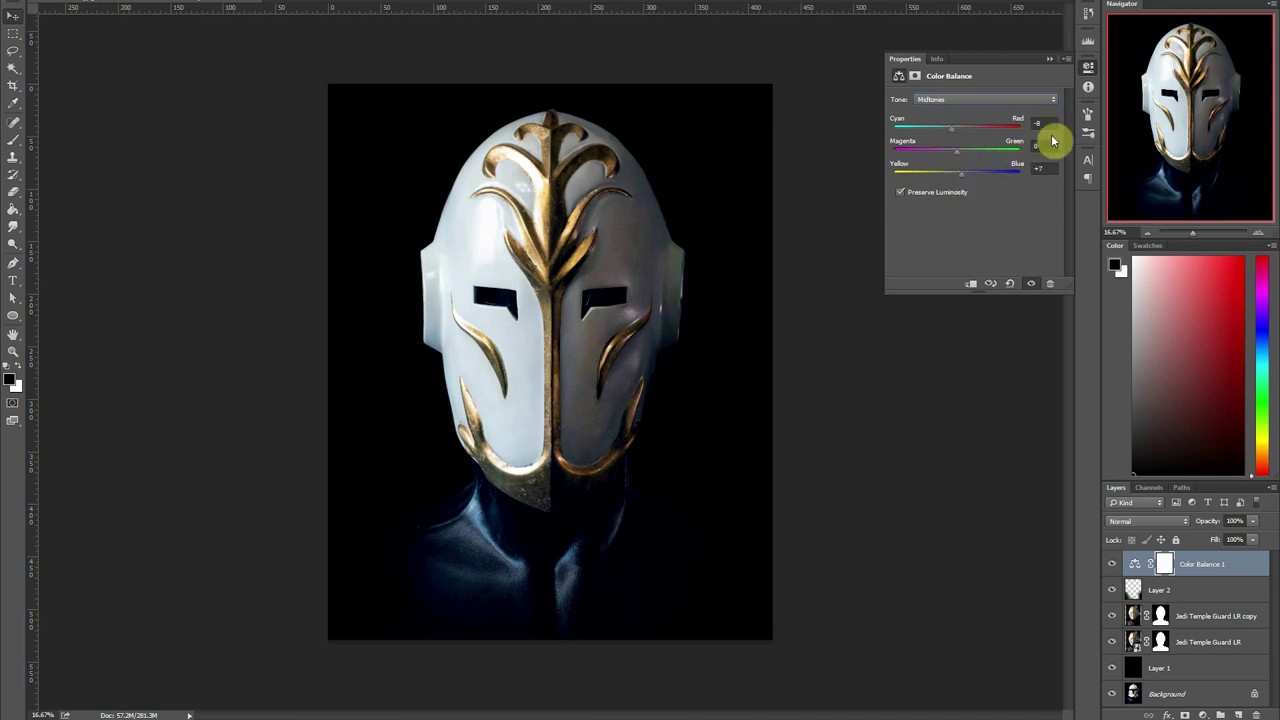
Set the Color Balance highlights to -6 on Yellow–Blue and shift them slightly toward red
left_click(968, 100)
left_click(980, 127)
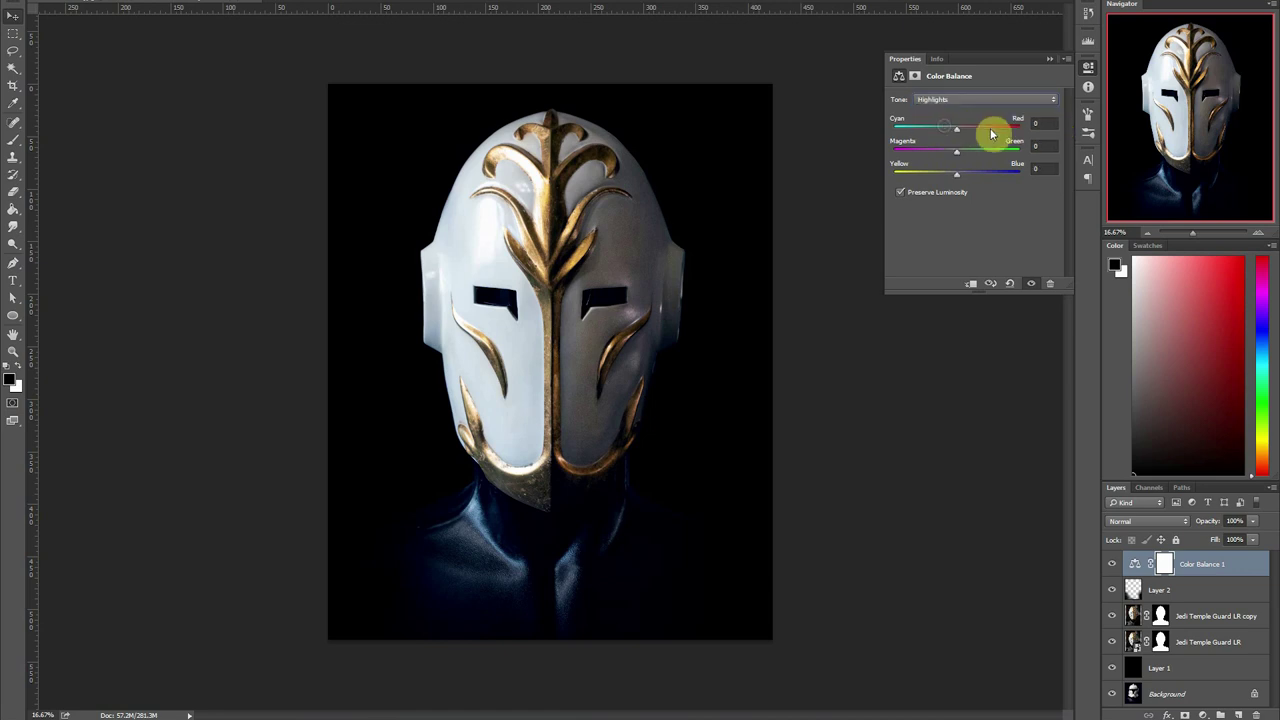
left_click_drag(958, 178, 951, 182)
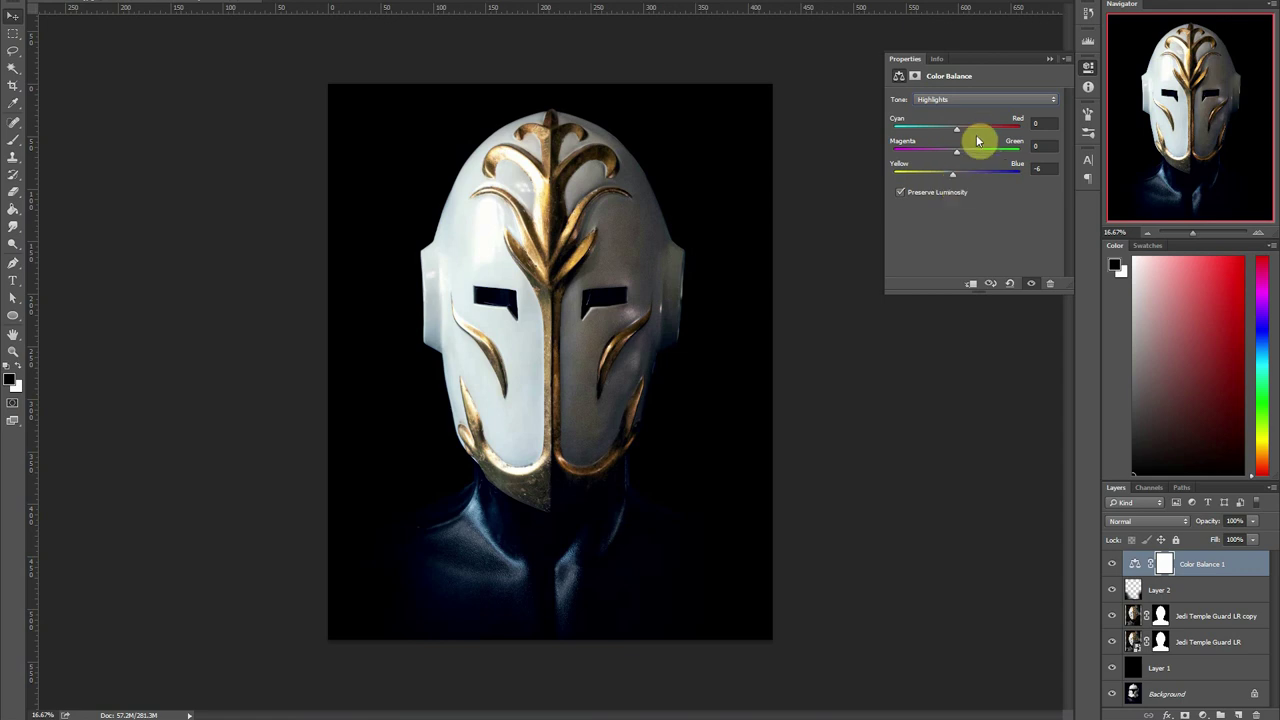
left_click_drag(956, 128, 963, 133)
left_click(1088, 66)
Compare the helmet and shoulders with and without the Color Balance adjustment by toggling its visibility
left_click(1113, 565)
left_click(1113, 565)
left_click(1114, 565)
left_click(1118, 565)
left_click(1114, 564)
left_click(1113, 565)
left_click(1113, 565)
left_click(1113, 565)
left_click(1112, 565)
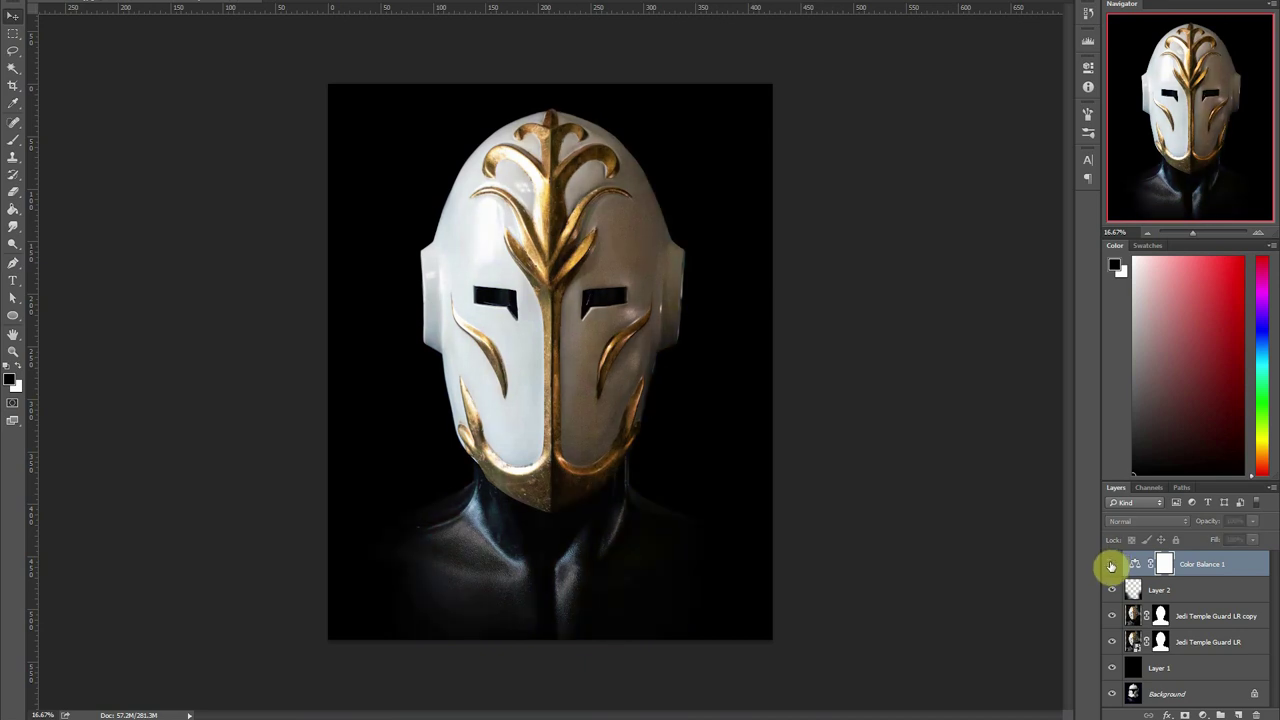
left_click(1111, 565)
left_click(1111, 565)
left_click(1112, 565)
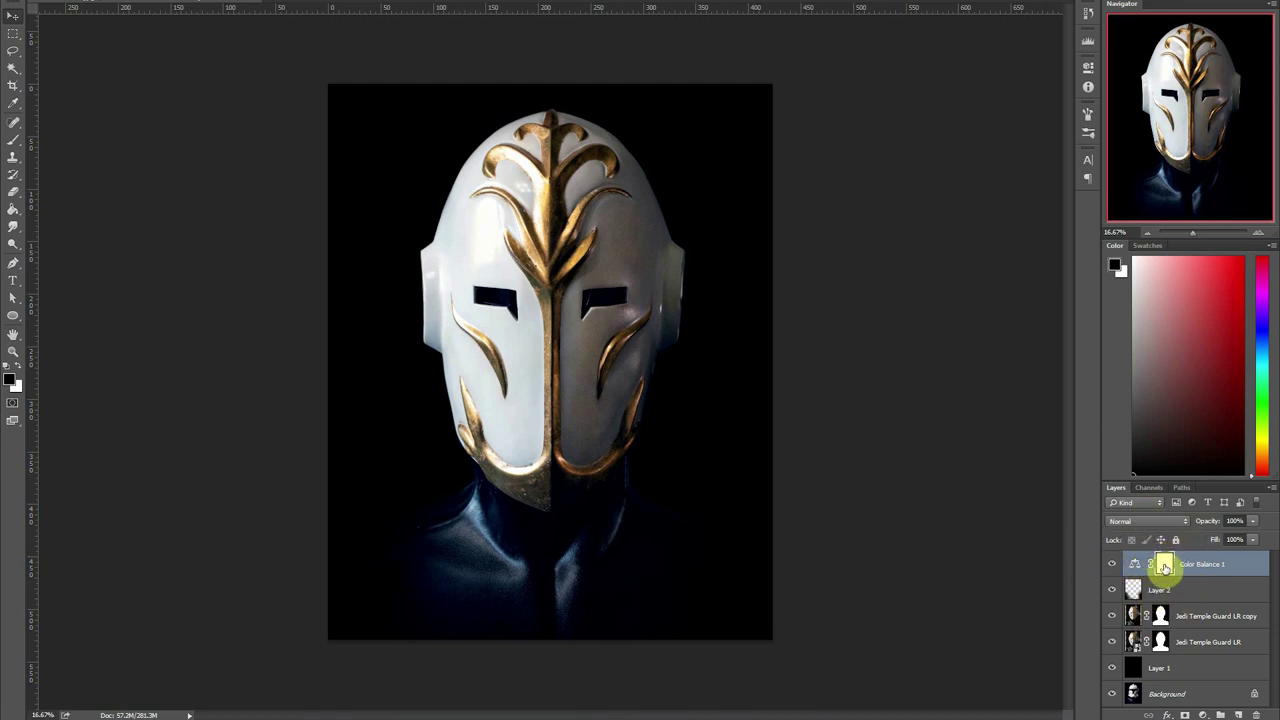
Paint black with a much smaller brush on the Color Balance mask over the helmet's gold trim
left_click(13, 140)
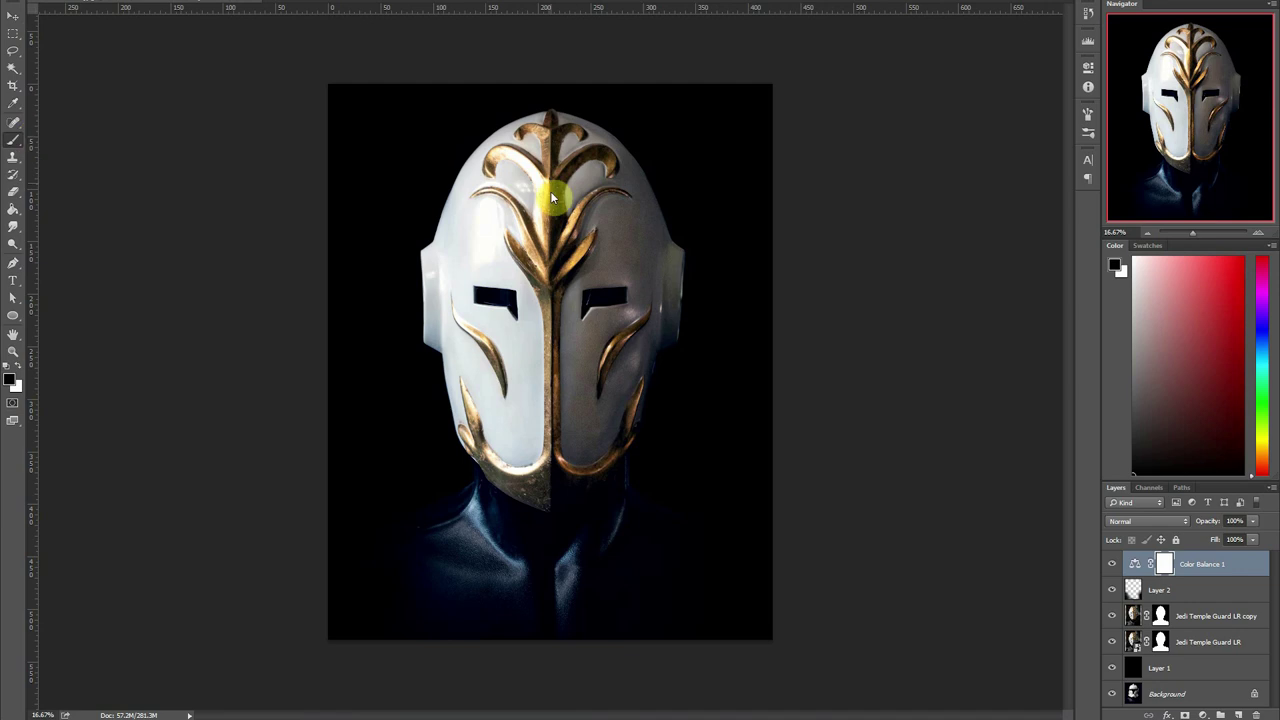
key("bracketleft")
key("bracketleft")
key("bracketleft")
key("bracketleft")
key("bracketleft")
key("bracketleft")
key("bracketleft")
key("bracketleft")
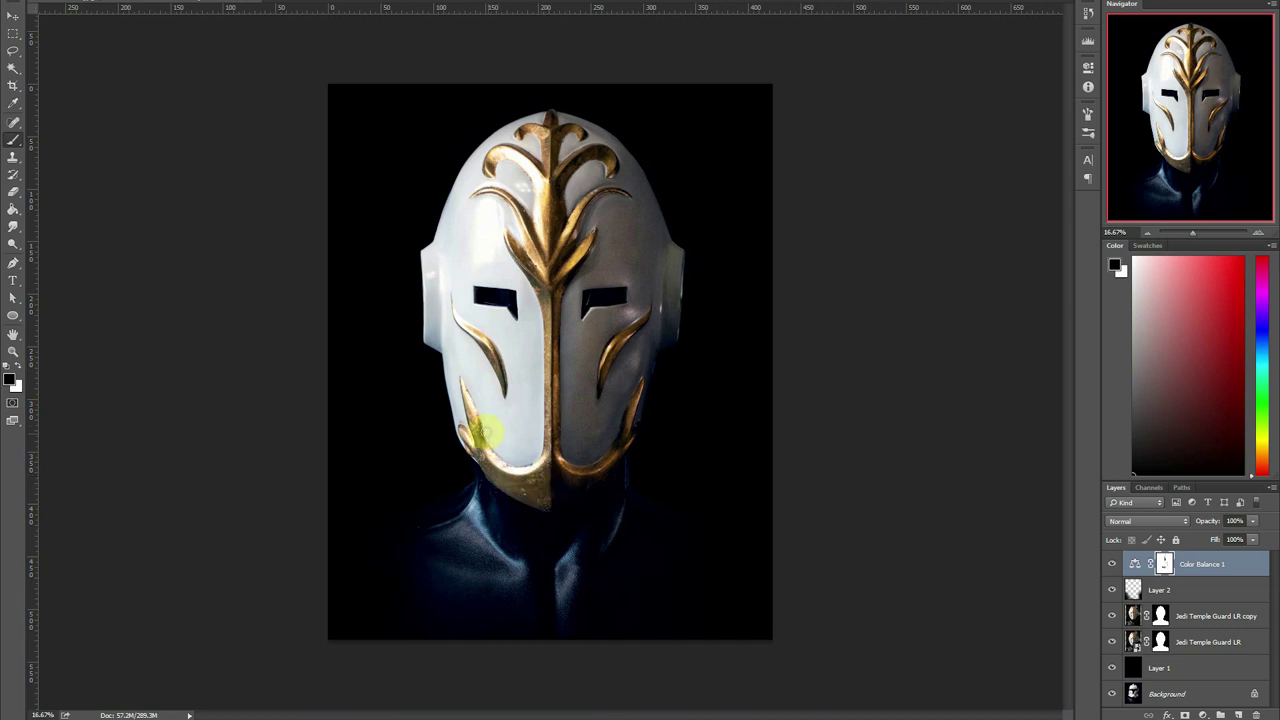
Check the masked gold trim with the Color Balance layer shown and hidden
left_click(1112, 564)
left_click(1112, 564)
left_click(1112, 564)
left_click(1111, 564)
left_click(1110, 564)
left_click(1110, 564)
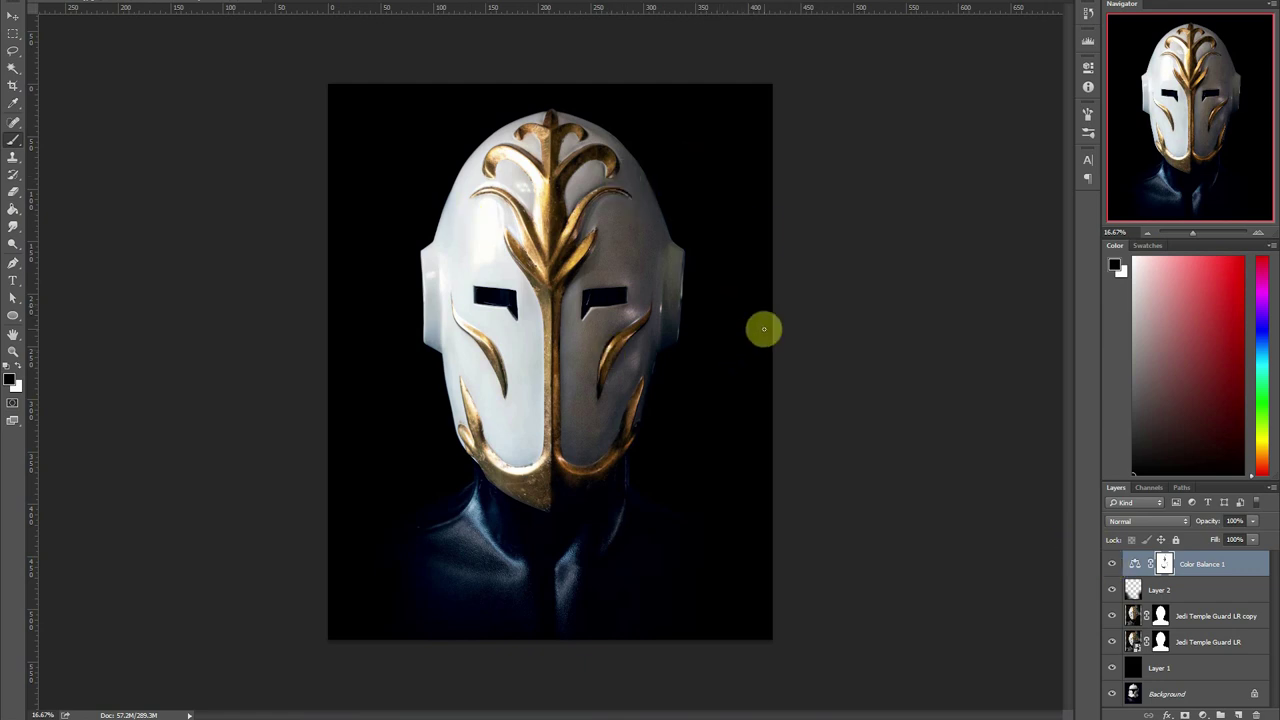
Group the layers from Color Balance 1 down to Layer 1 and collapse the group
left_click(1218, 714)
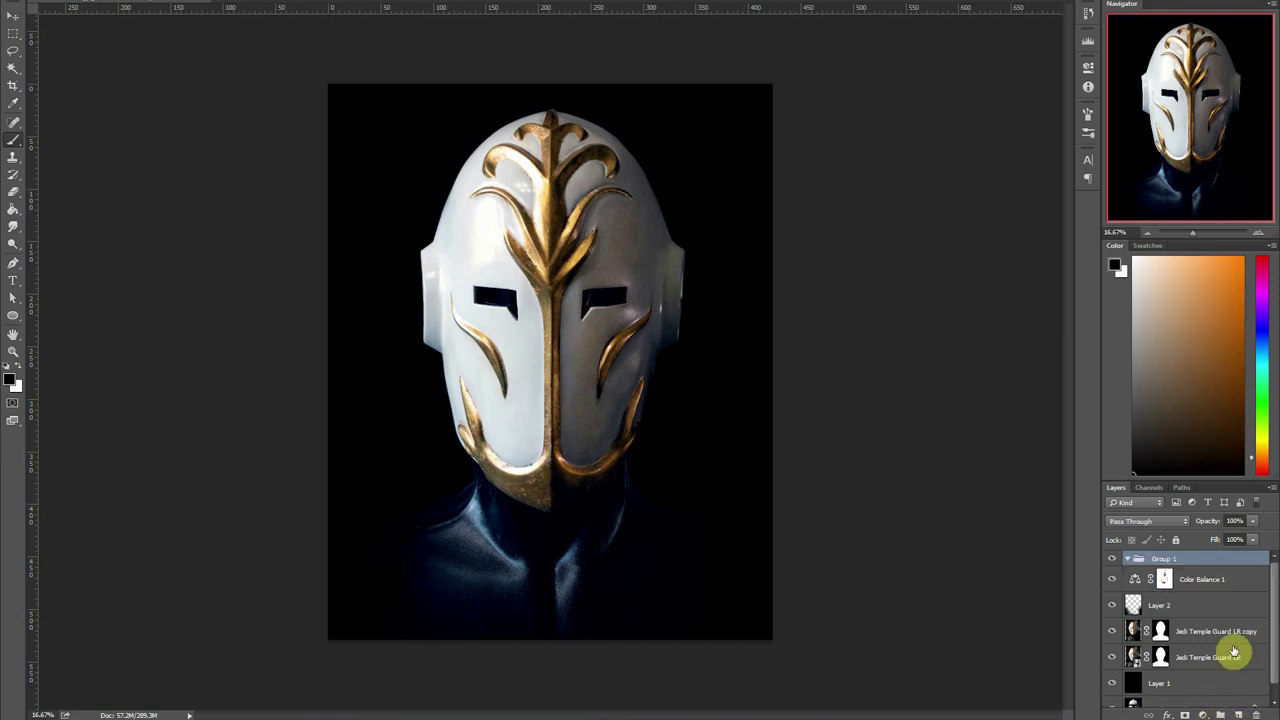
key("ctrl+z")
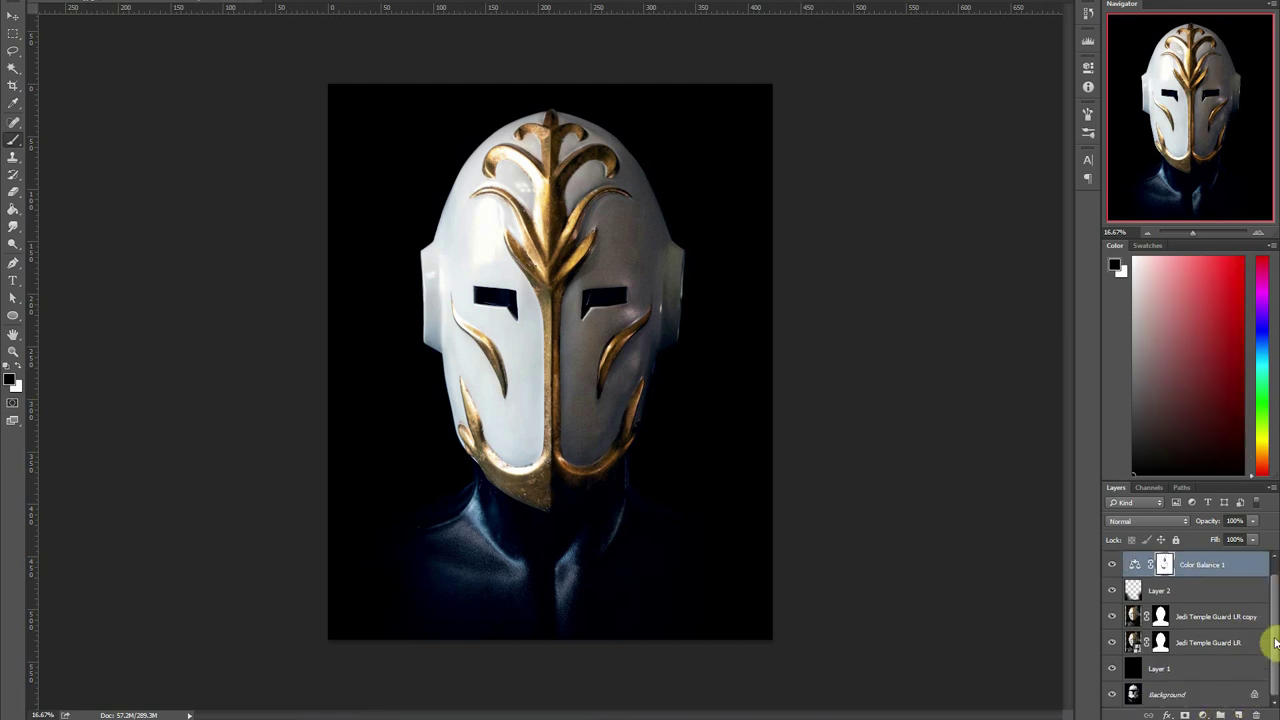
left_click(1190, 668, "shift")
key("ctrl+g")
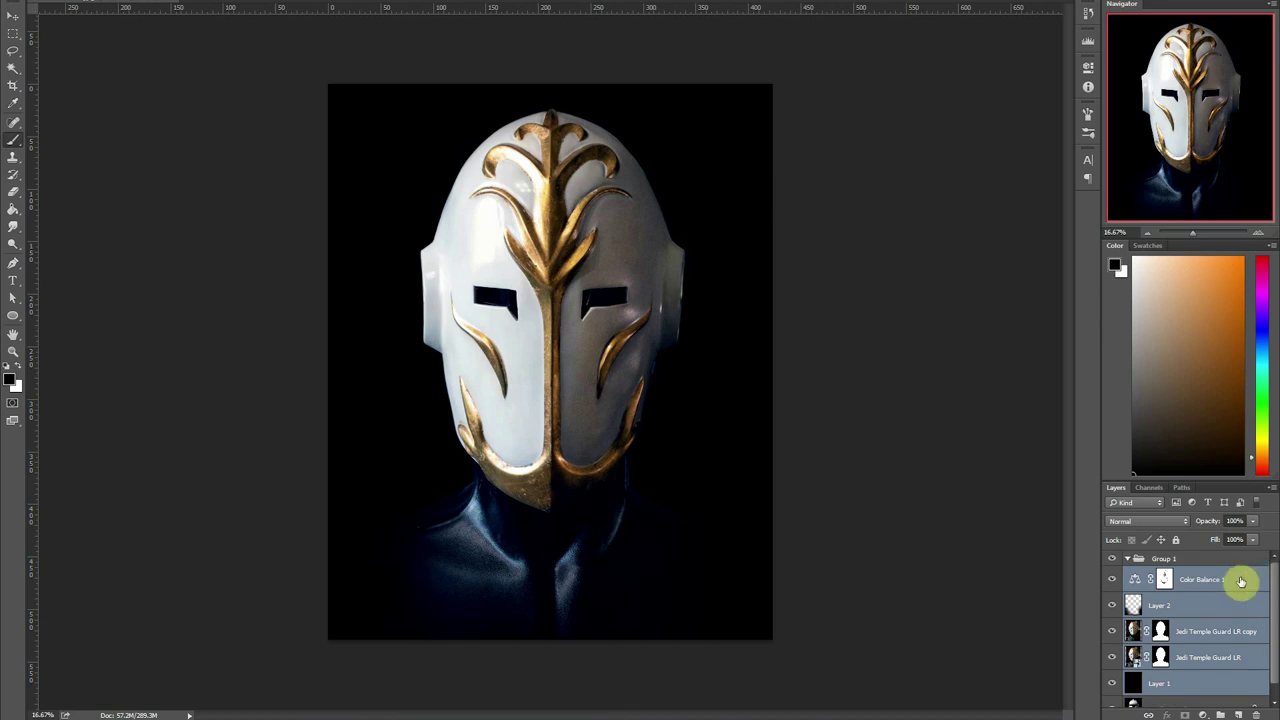
left_click(1130, 560)
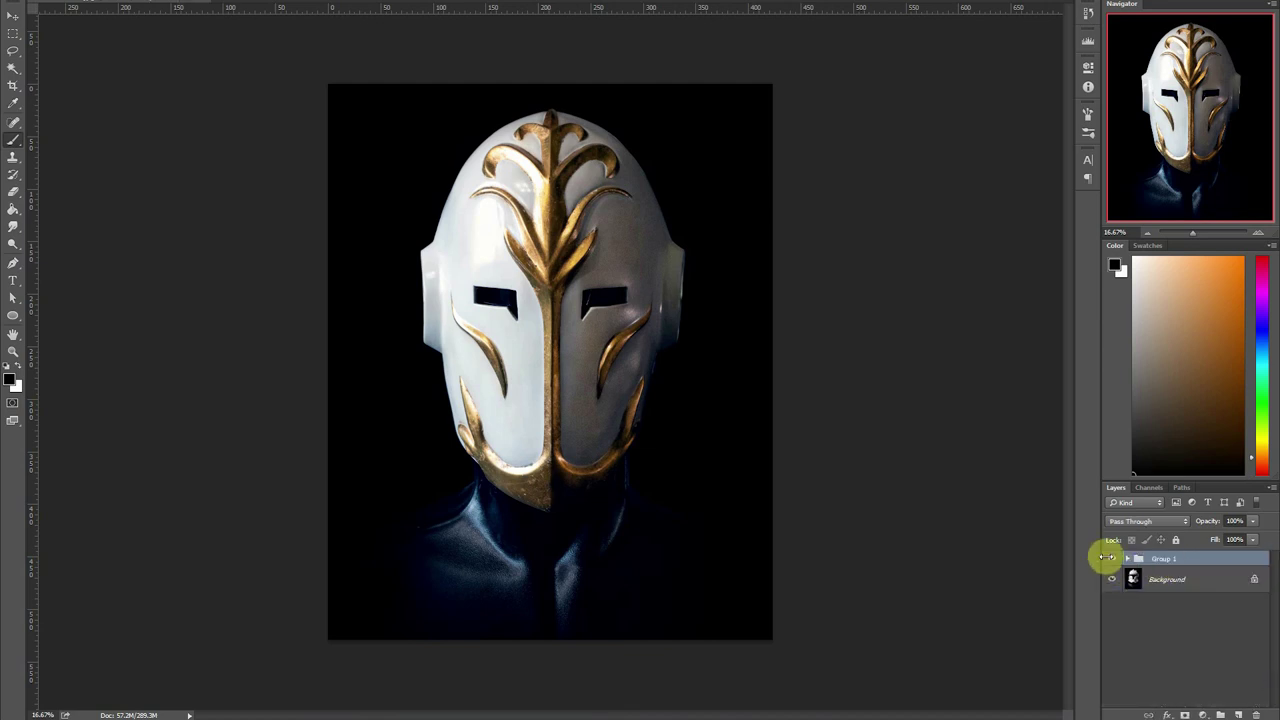
Toggle the collapsed group's visibility to compare the Temple Guard composite with the Background helmet
left_click(1111, 558)
left_click(1110, 559)
left_click(1111, 559)
left_click(1111, 559)
left_click(1112, 559)
left_click(1112, 559)
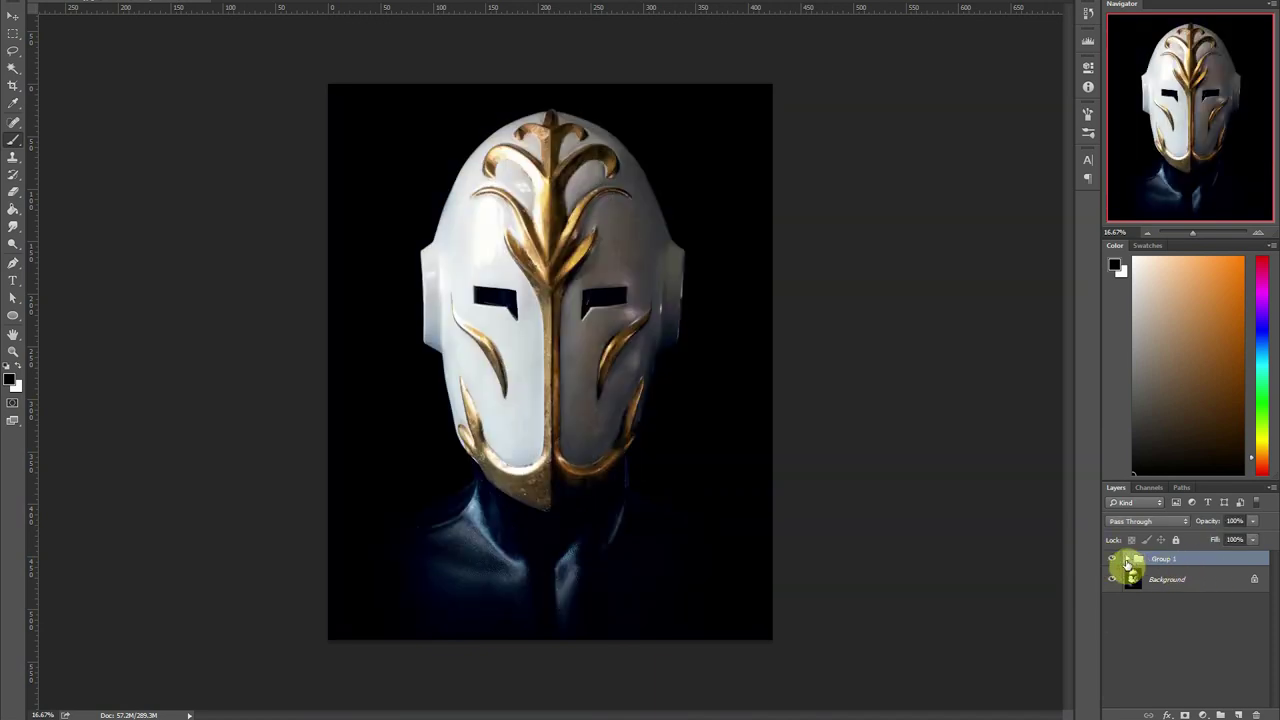
Add a Hue/Saturation adjustment above Color Balance 1 inside the group and set its saturation to -9
left_click(1127, 559)
left_click(1207, 580)
left_click(1202, 715)
left_click(1218, 580)
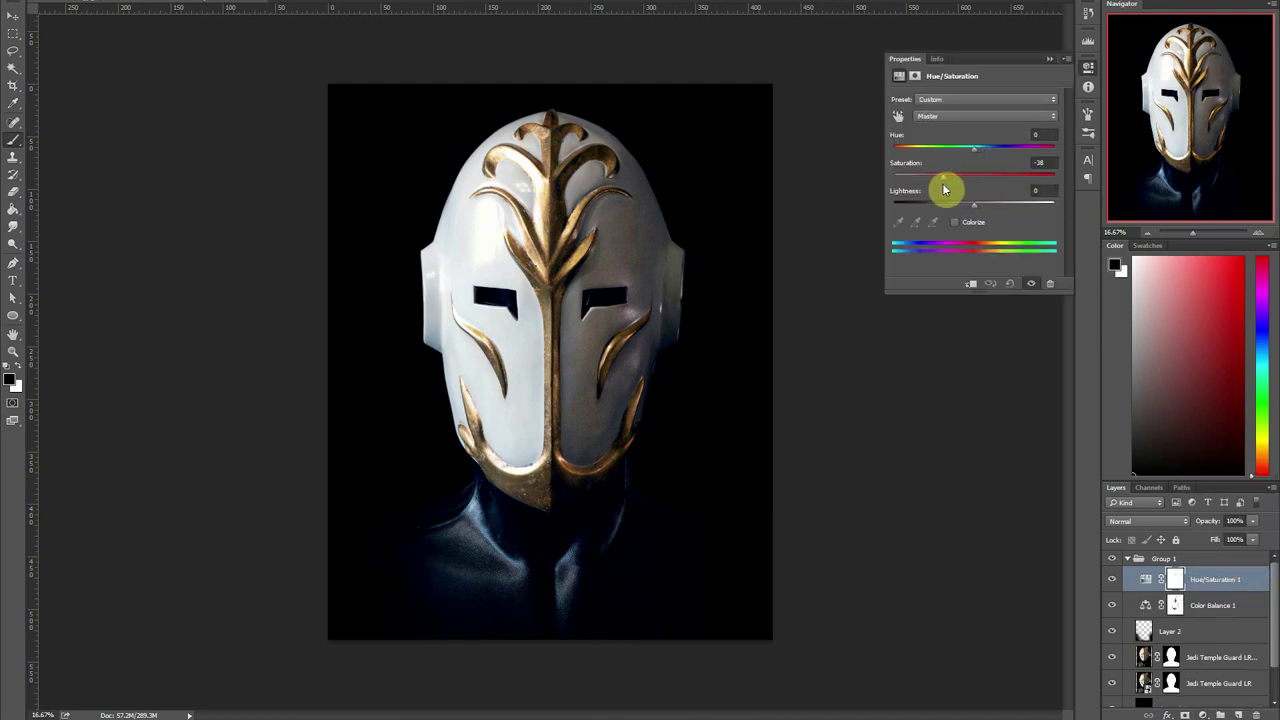
left_click_drag(942, 186, 969, 183)
left_click_drag(881, 197, 971, 204)
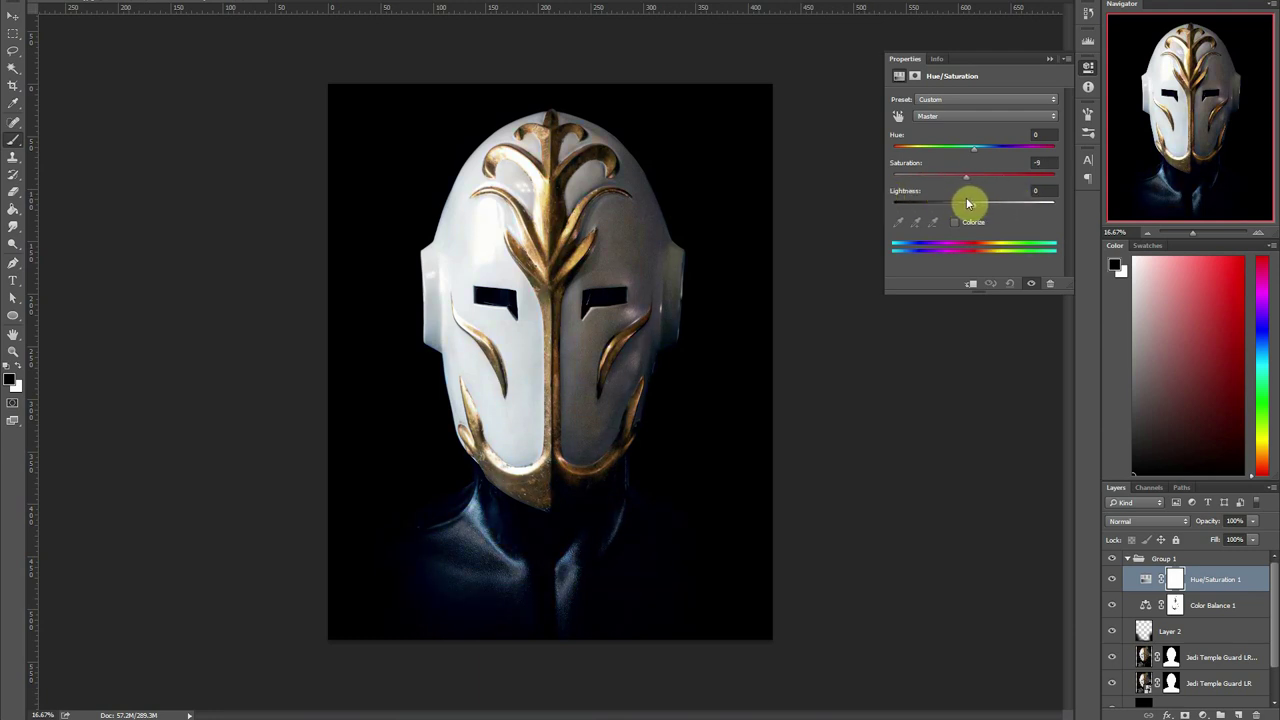
left_click(1088, 66)
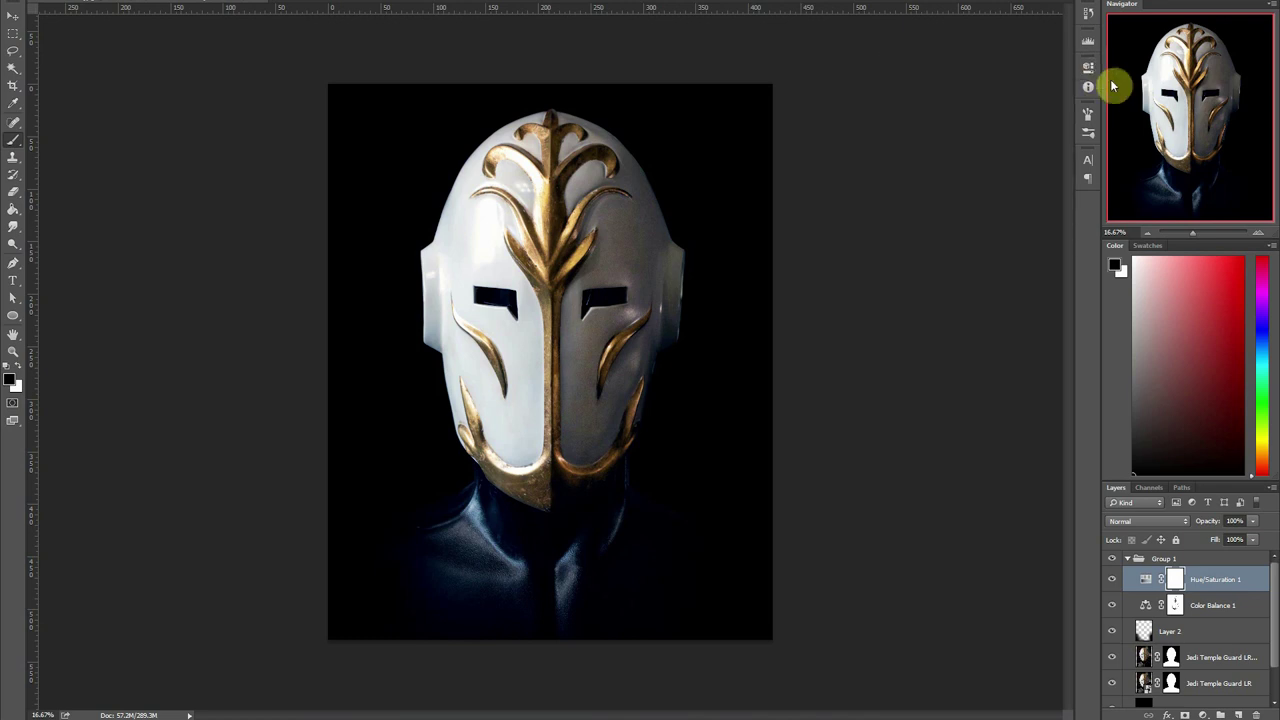
Compare the image with and without Hue/Saturation, and the whole group against the Background helmet
left_click(1110, 579)
left_click(1112, 580)
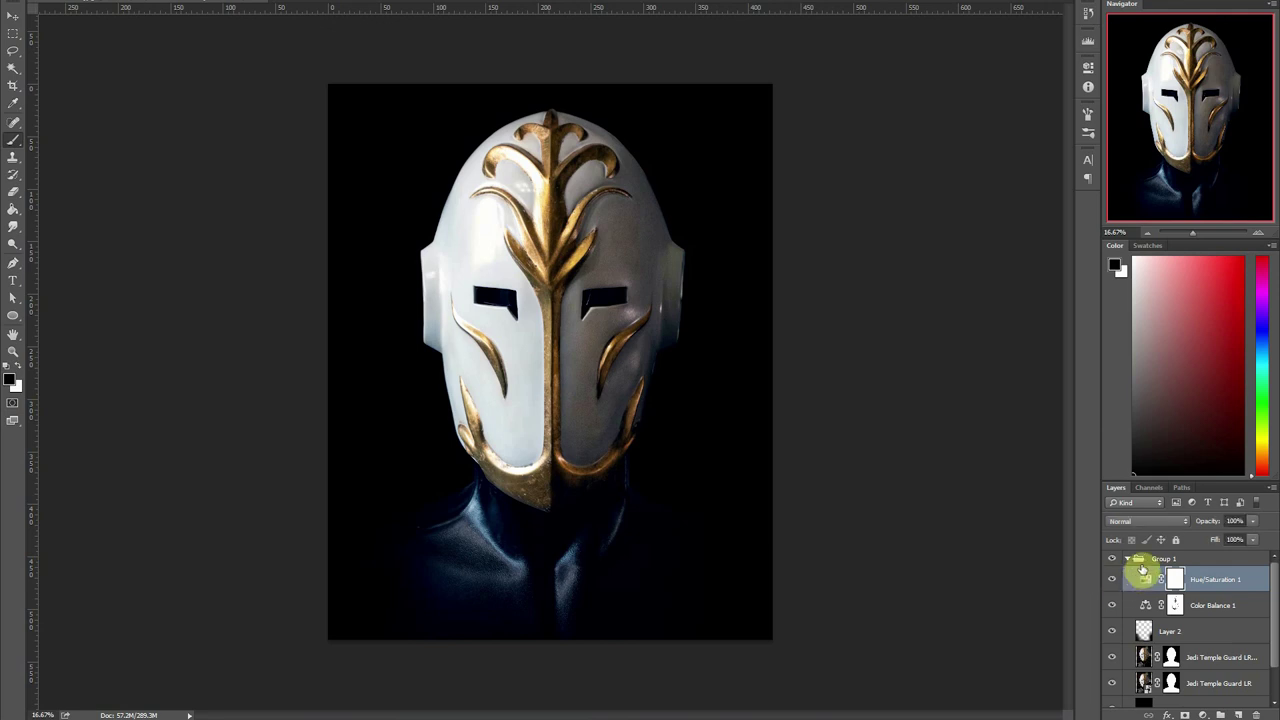
left_click(1127, 558)
left_click(1112, 561)
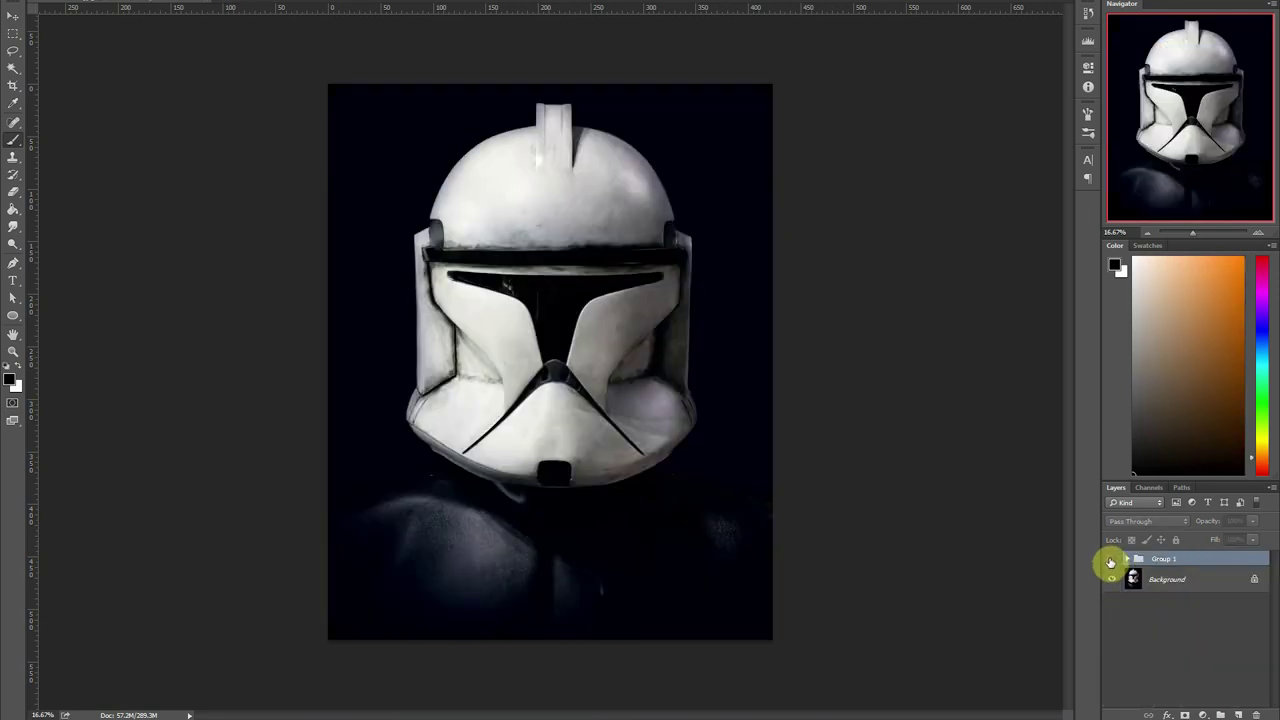
left_click(1110, 564)
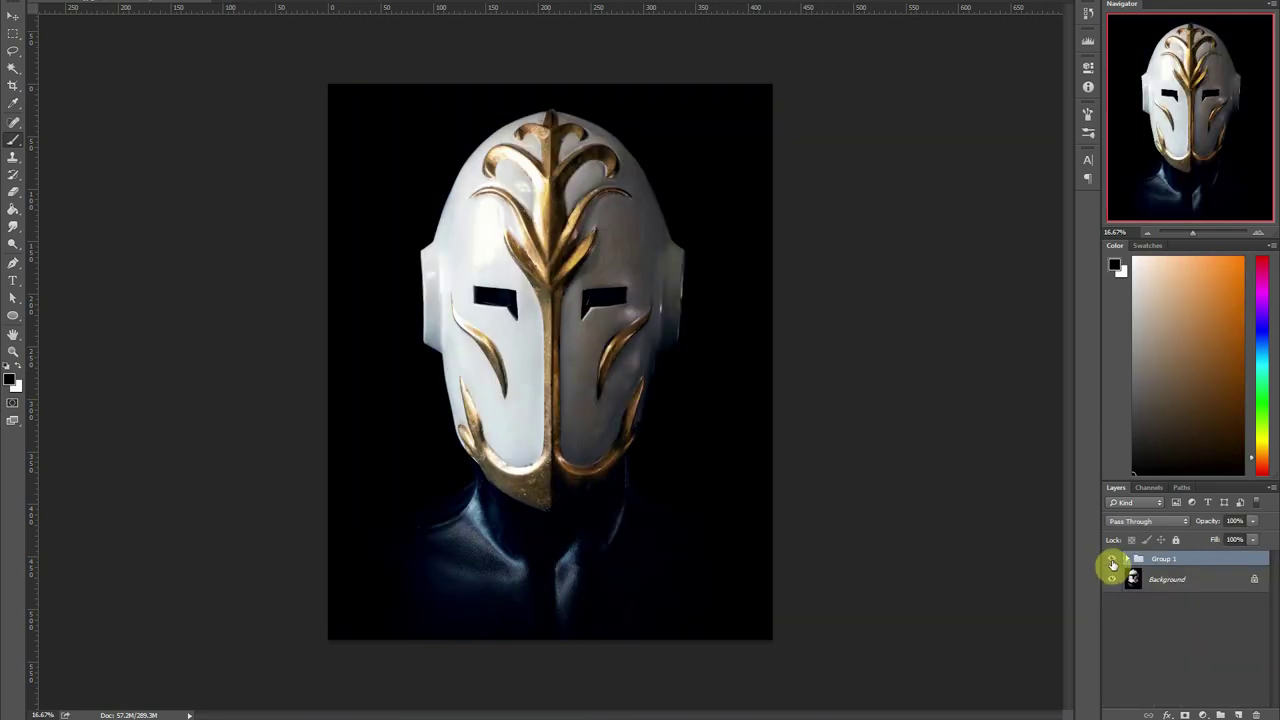
left_click(1111, 563)
left_click(1112, 563)
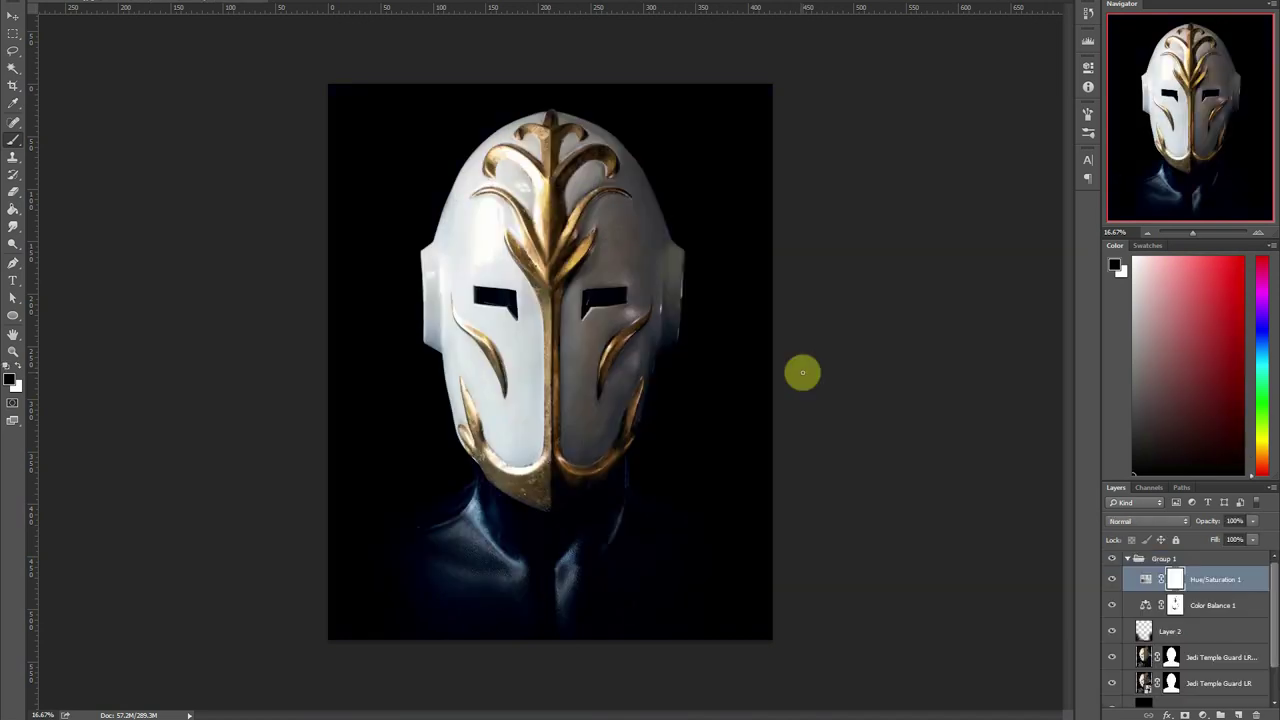